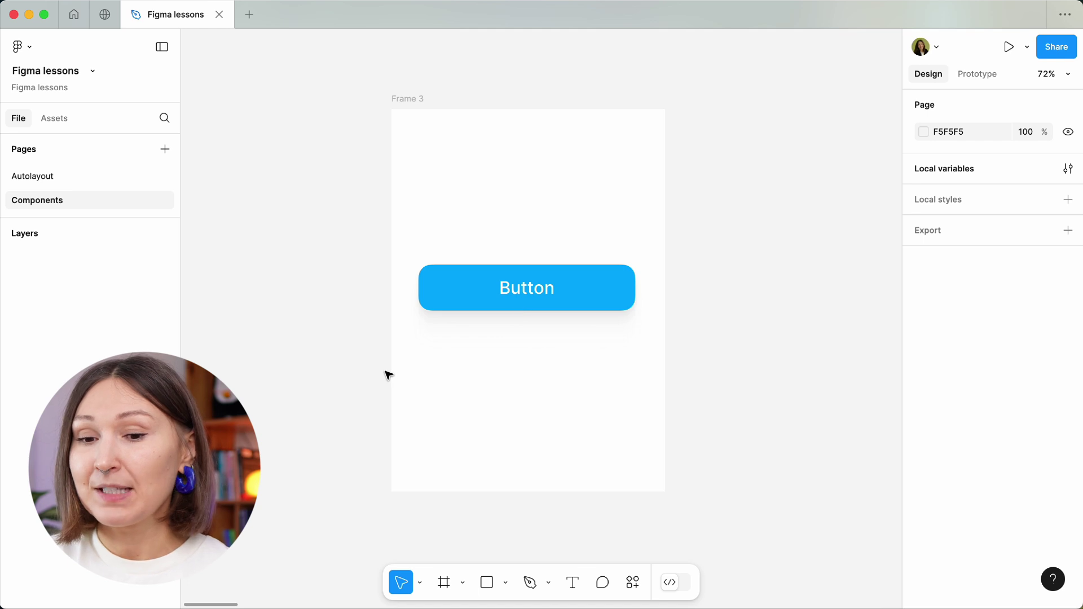
Duplicate the blue button directly below the original in Frame 3 and select the copy's label.
drag(388, 375, 722, 195)
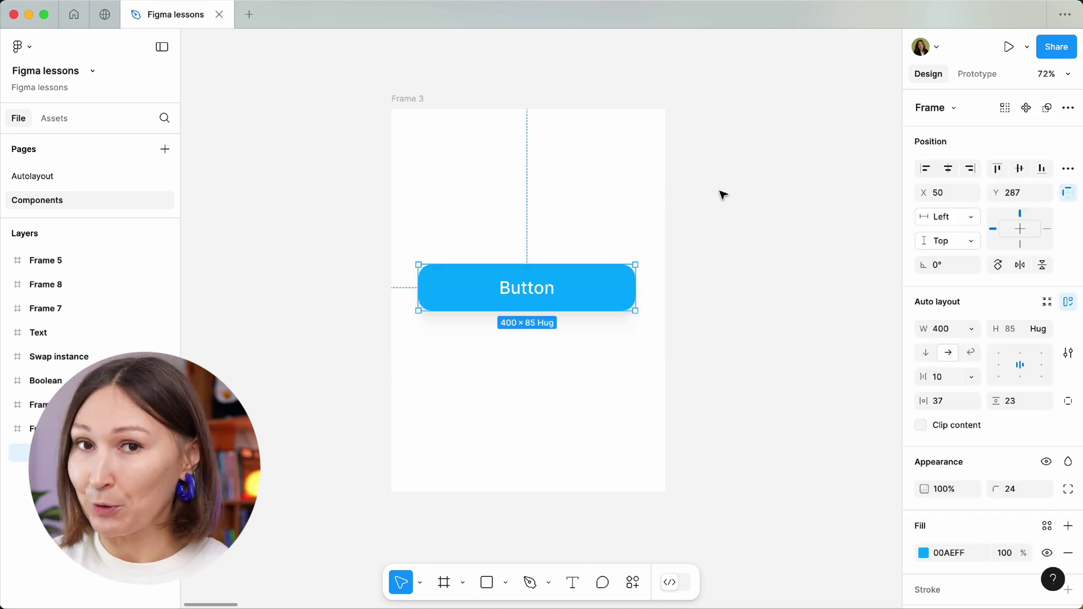
drag(602, 280, 599, 363)
double_click(541, 372)
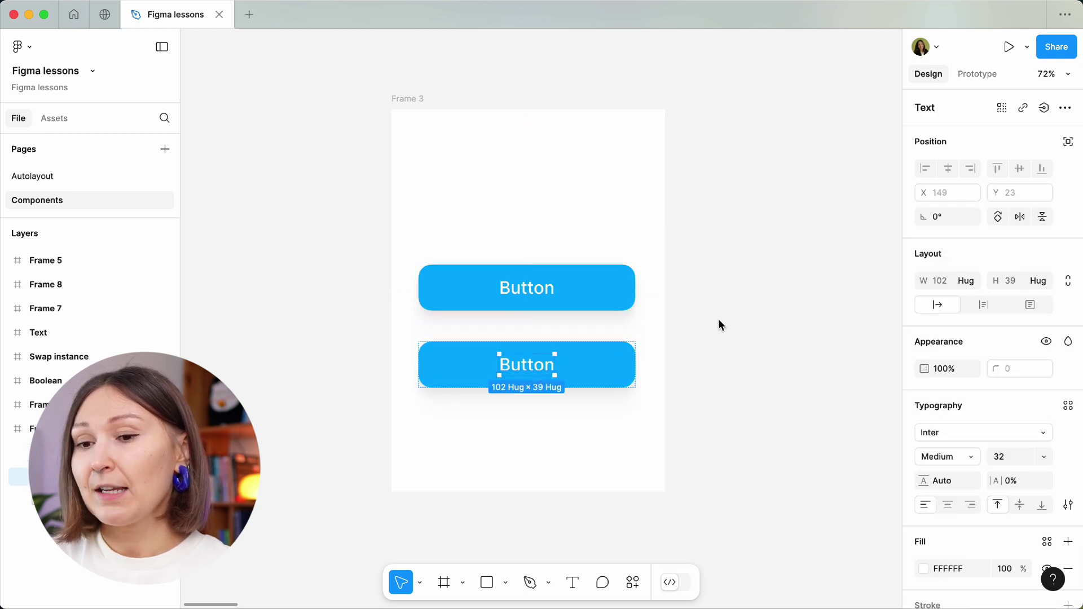
Change the upper button's label to "kjrhgk".
click(510, 283)
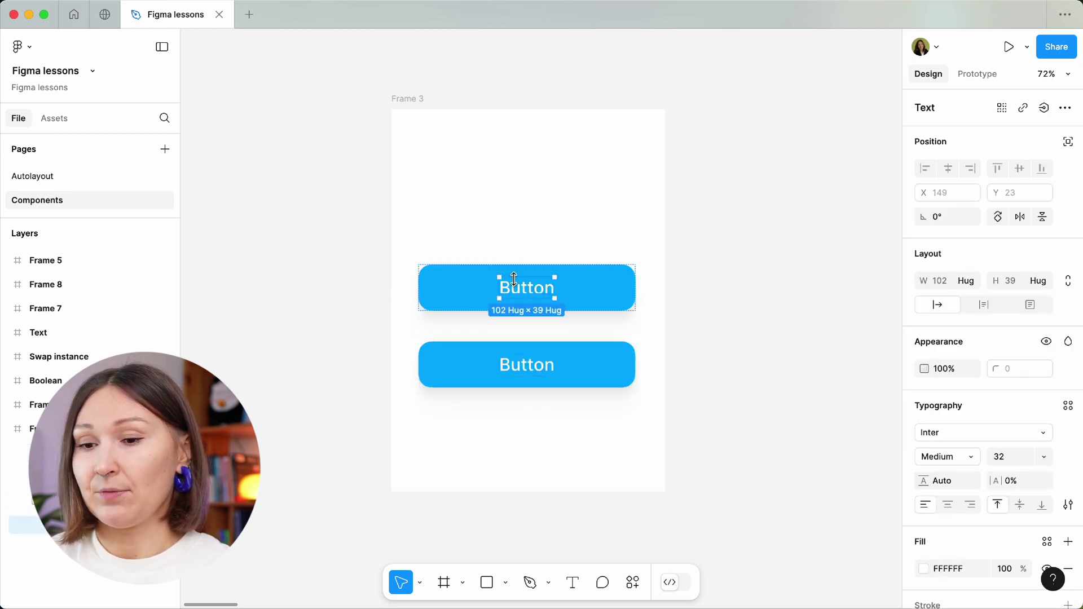
double_click(519, 286)
text(kjrhgk)
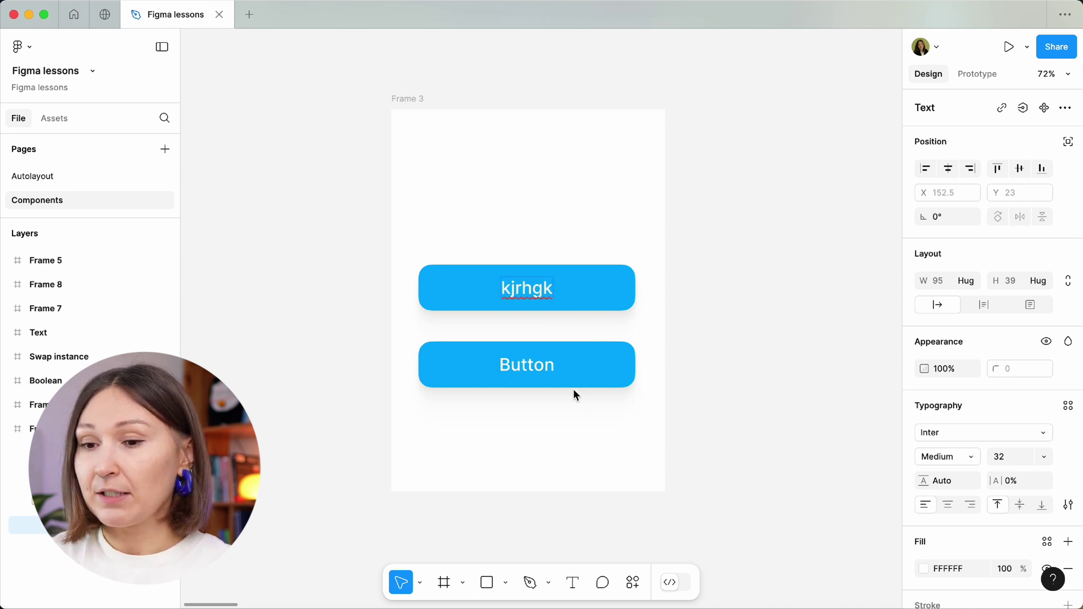
key(Escape)
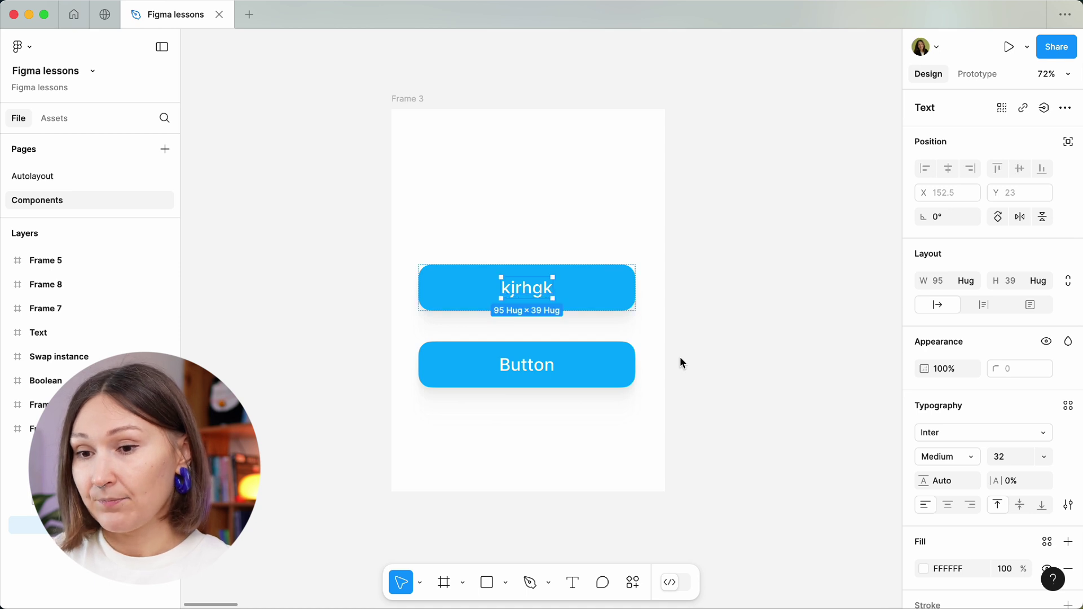
Undo the upper button's label change and delete the duplicate button below it.
key(ctrl+z)
key(ctrl+z)
key(Escape)
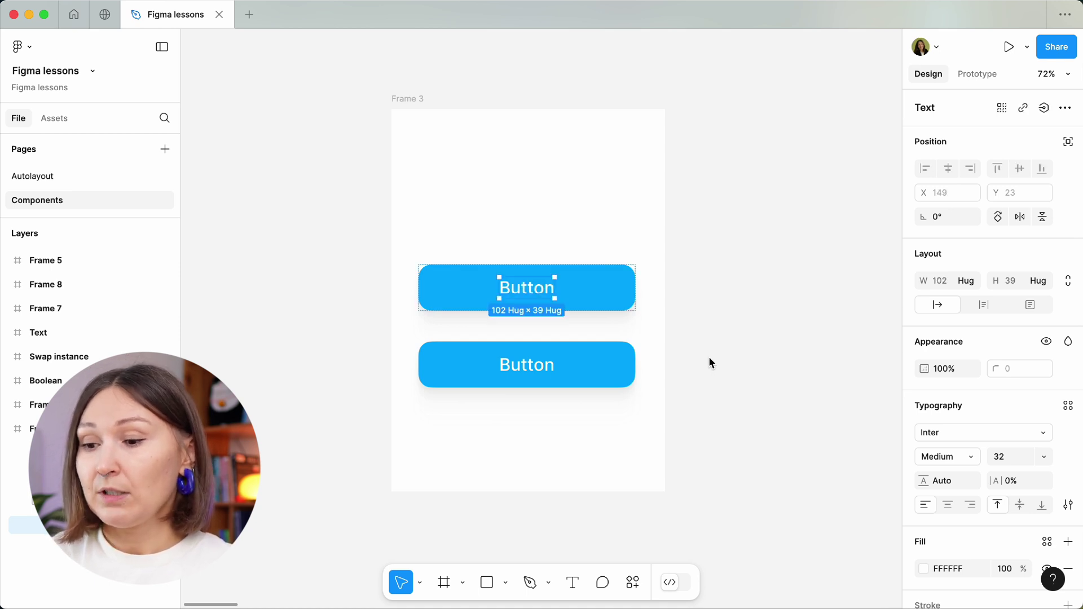
click(698, 361)
click(548, 377)
key(Delete)
Turn the blue button frame in Frame 3 into a component.
drag(449, 360, 599, 251)
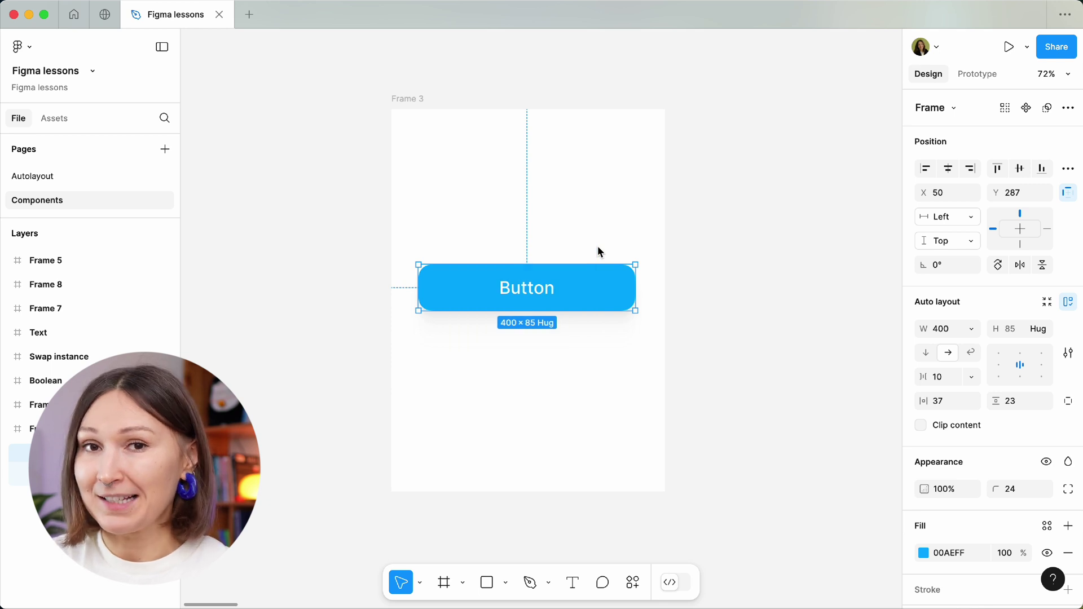
mouse_move(586, 287)
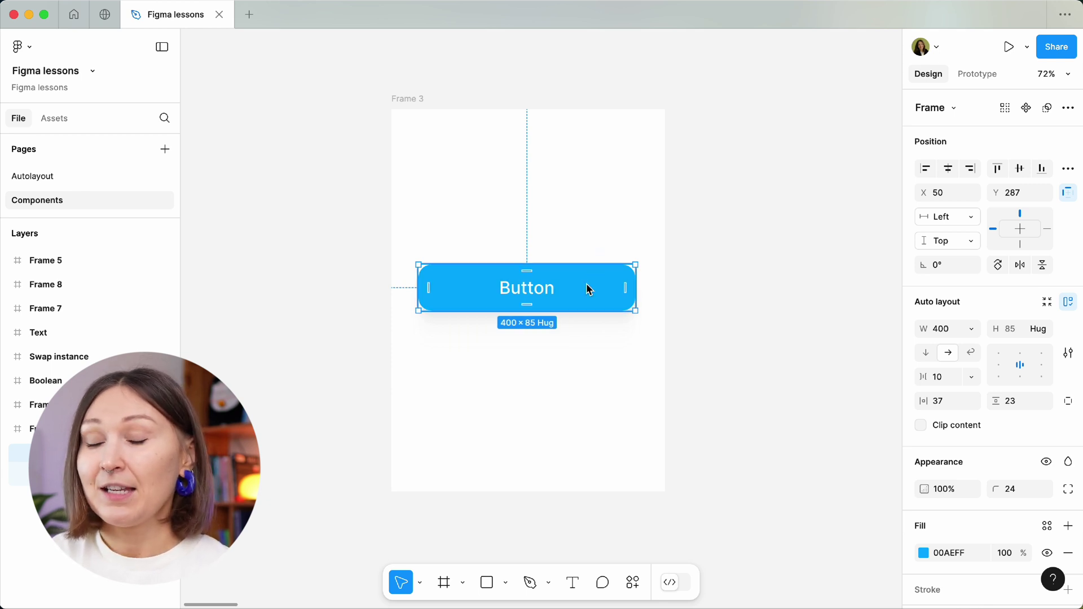
right_click(587, 288)
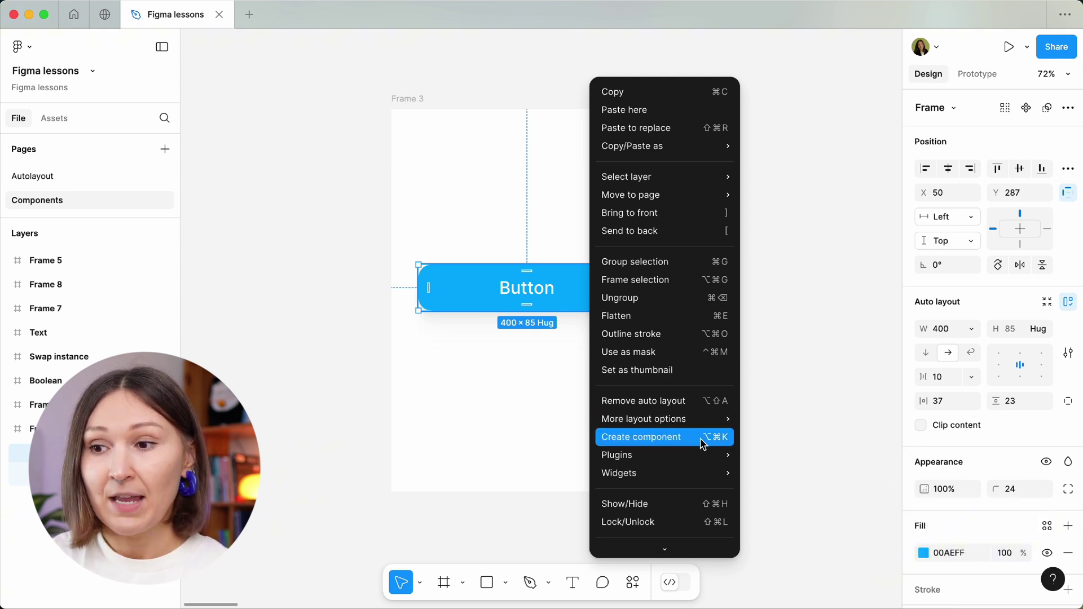
click(978, 121)
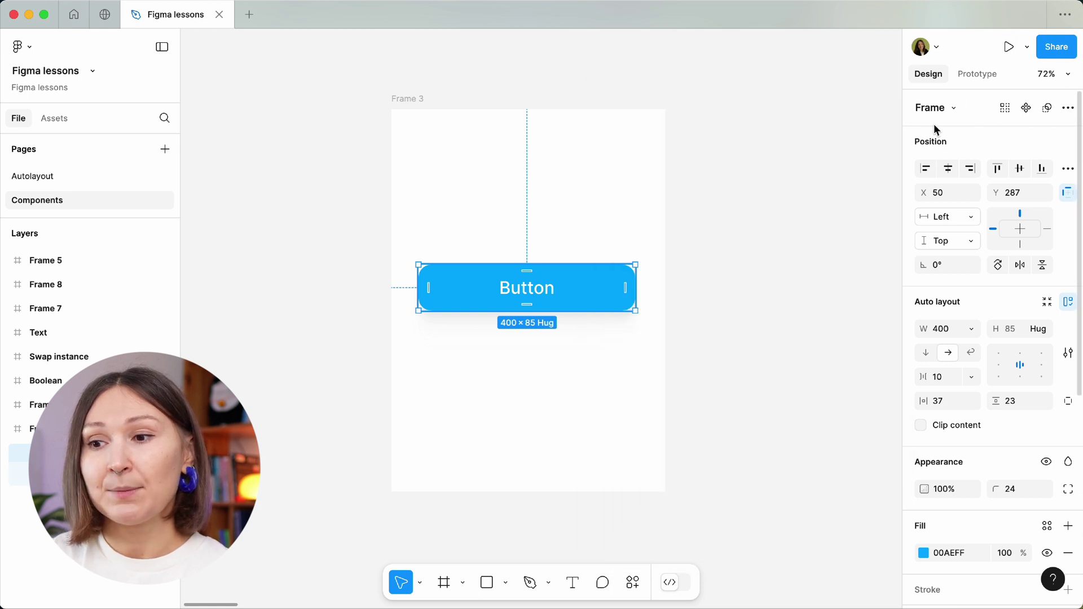
click(1030, 113)
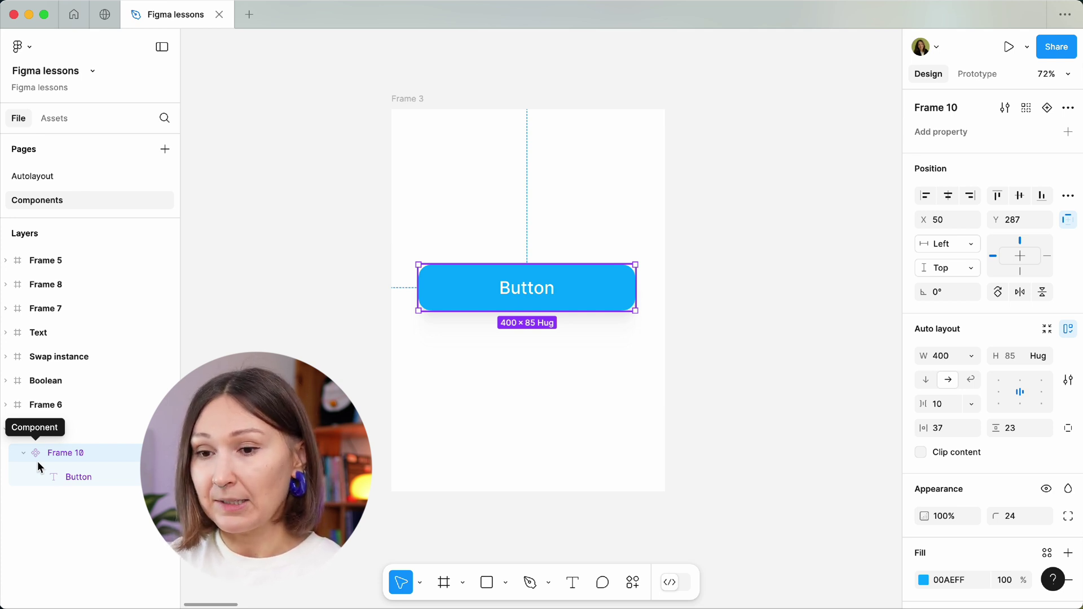
Place a trial instance of the button component below the main component and delete it.
click(465, 350)
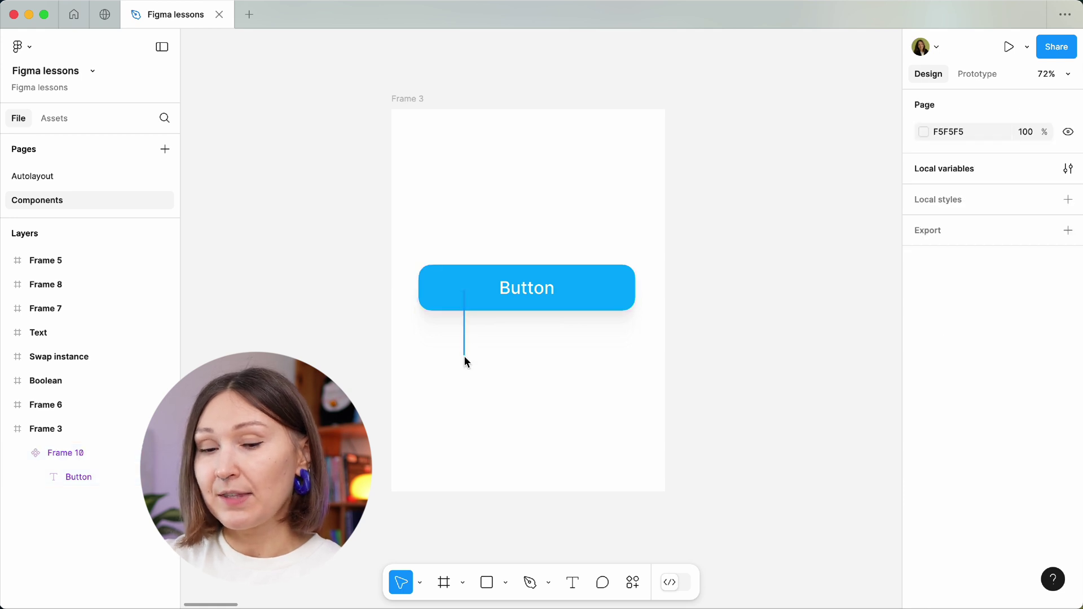
click(464, 290)
key(super+alt+k)
drag(469, 299, 472, 368)
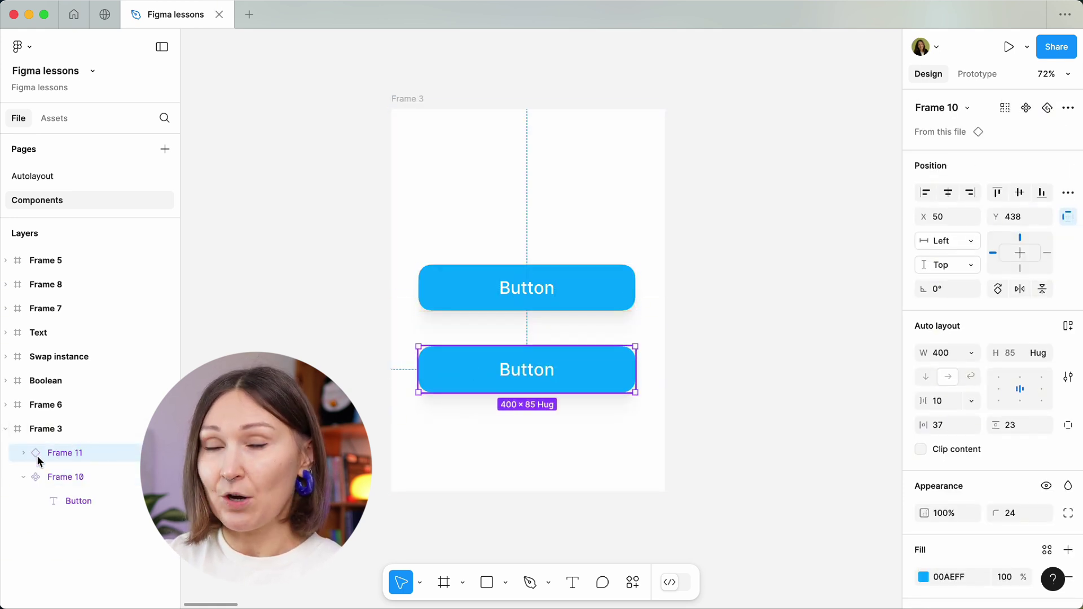
key(Delete)
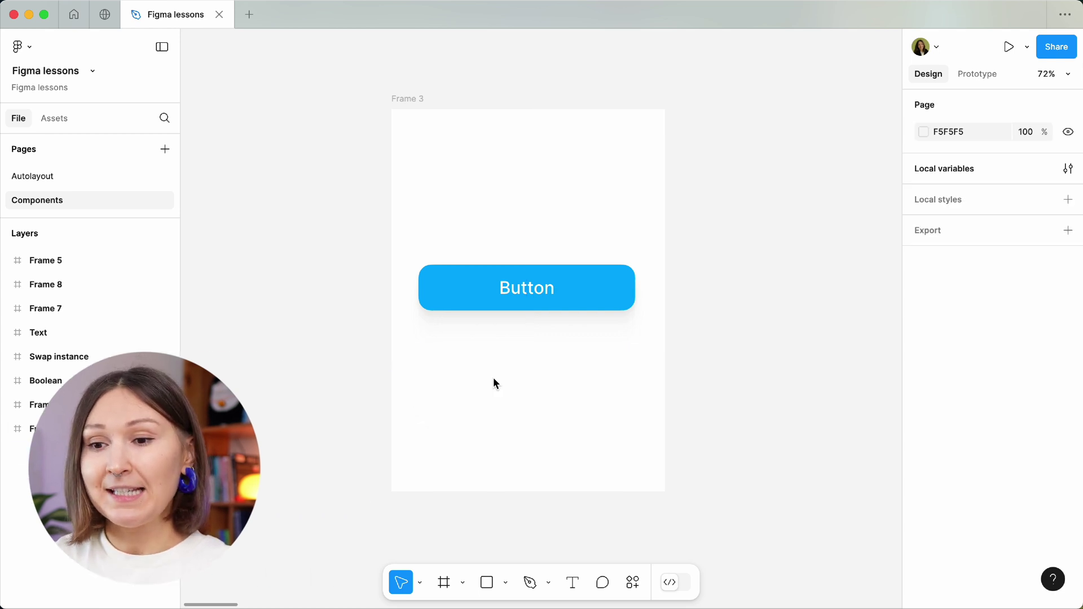
Place an instance of the button component below it at Y 455 and change the main component's label to "Add to favourite".
click(594, 305)
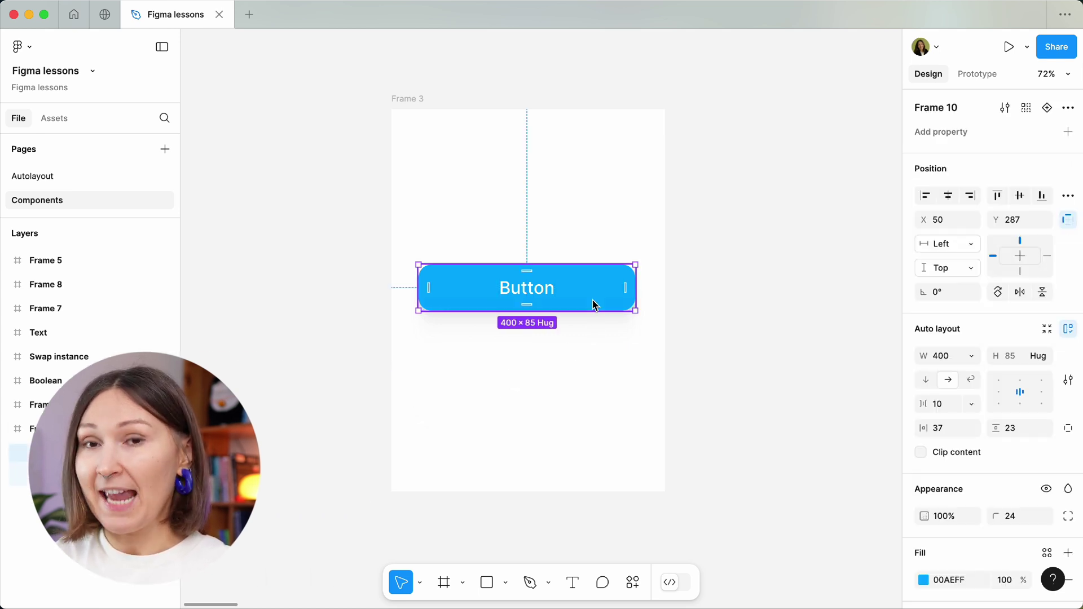
drag(593, 304, 595, 393)
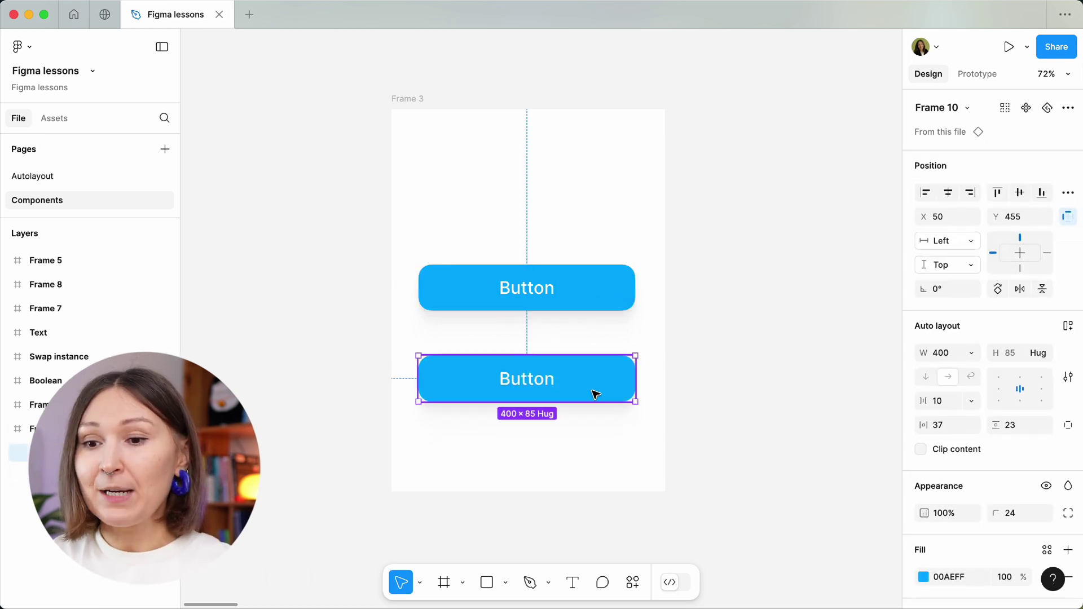
click(542, 285)
double_click(532, 286)
double_click(526, 289)
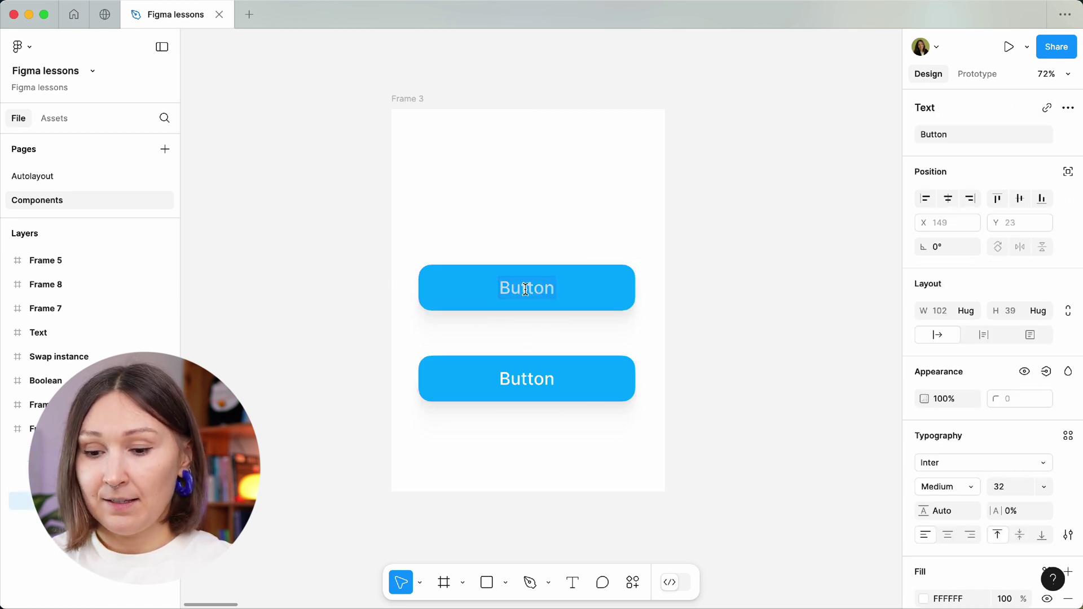
text(Add t)
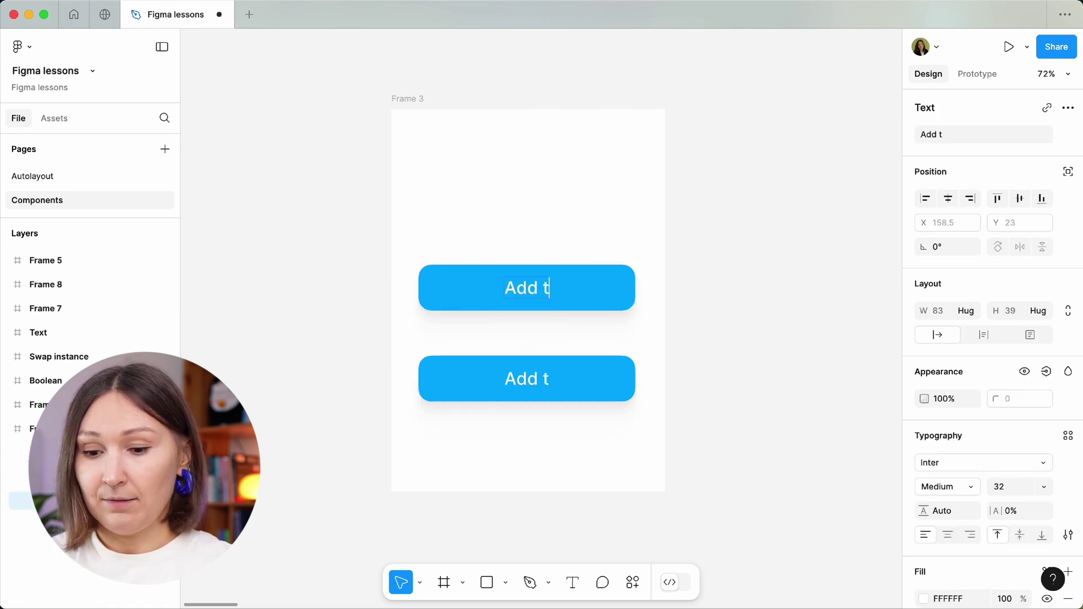
text(o favourite)
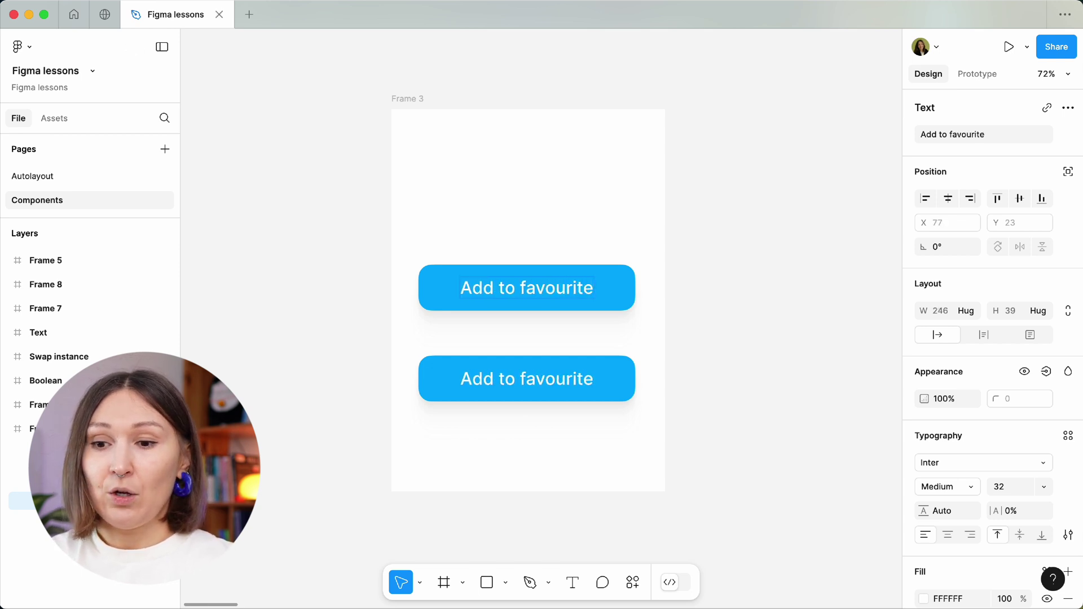
key(Escape)
key(Escape)
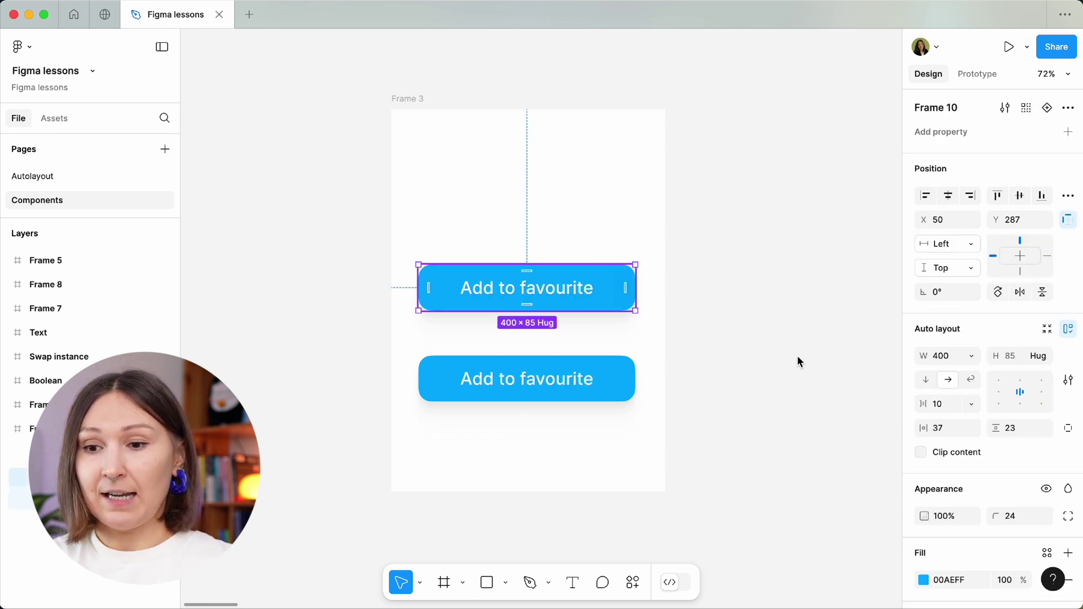
Set the main button component's fill to the page's purple, 9747FF.
scroll(931, 491, down, 3)
click(923, 499)
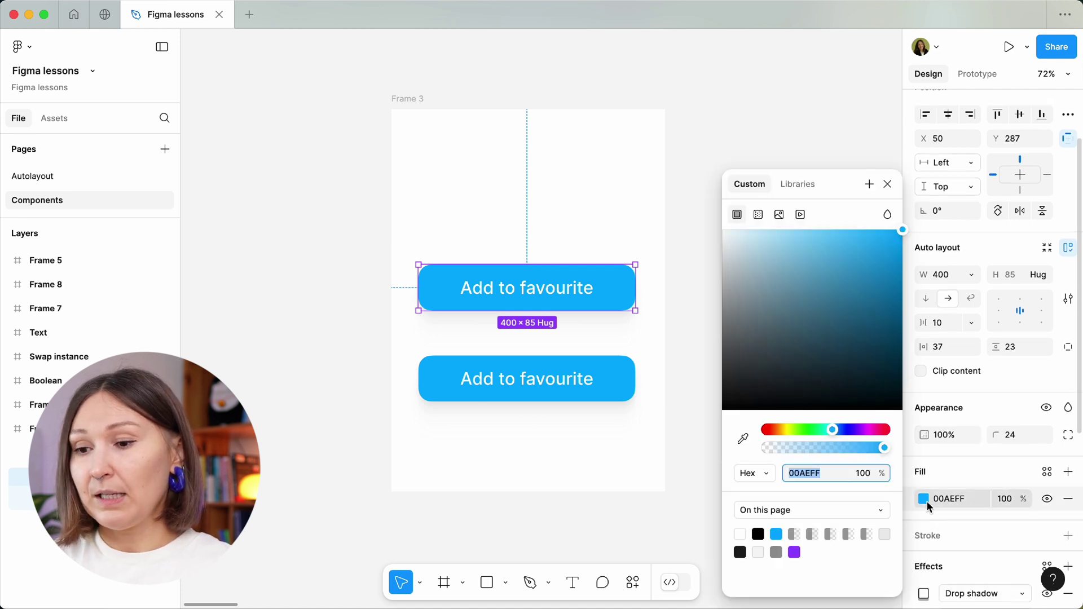
click(786, 554)
click(671, 336)
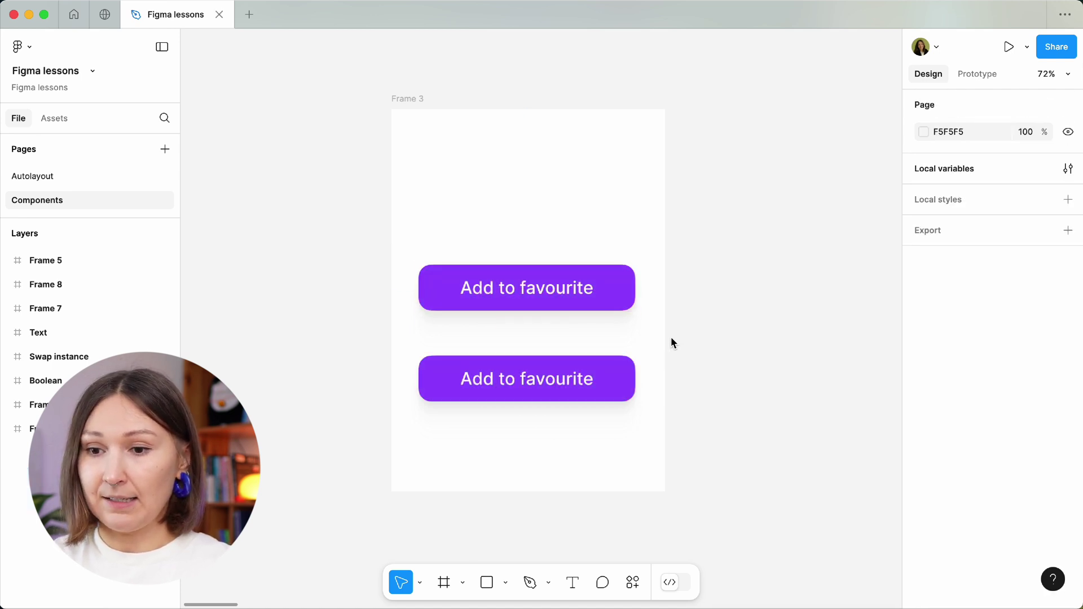
Override the lower instance's fill with blue 00AEFF and reset all changes on that instance.
drag(677, 334, 246, 483)
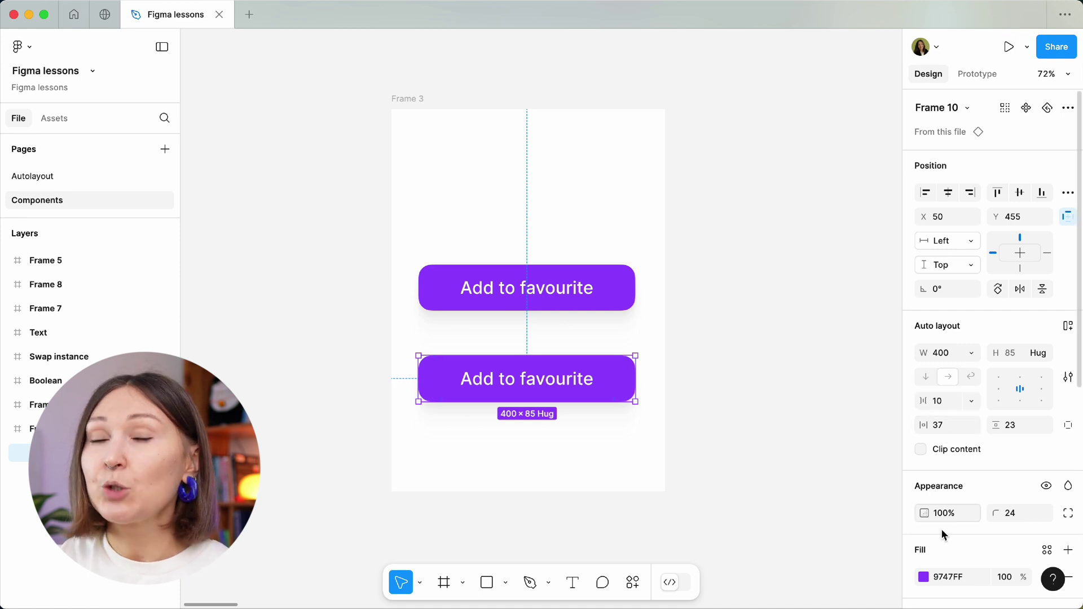
click(924, 577)
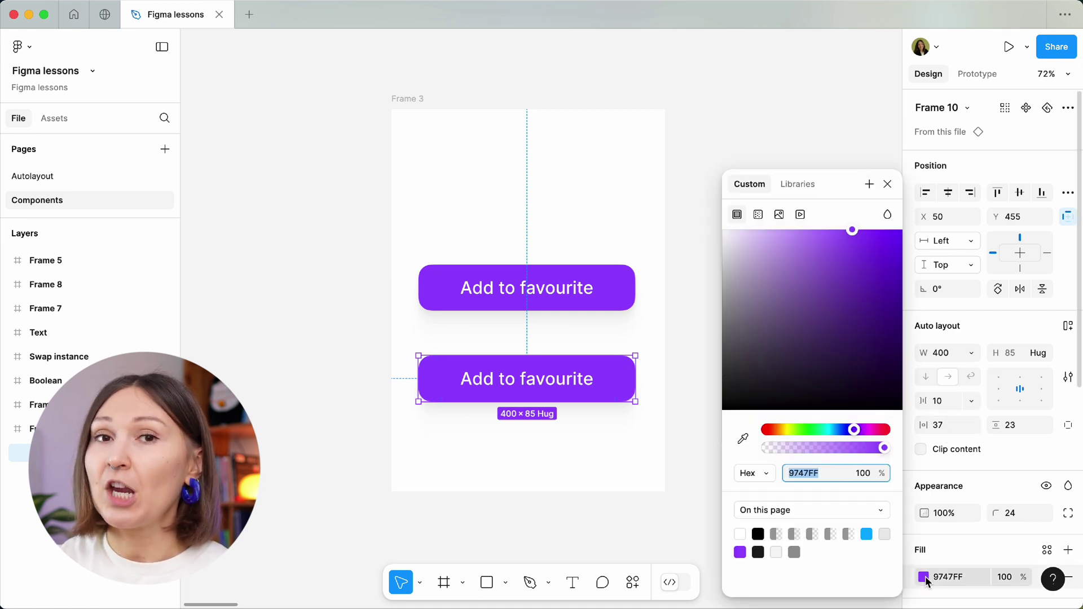
click(867, 534)
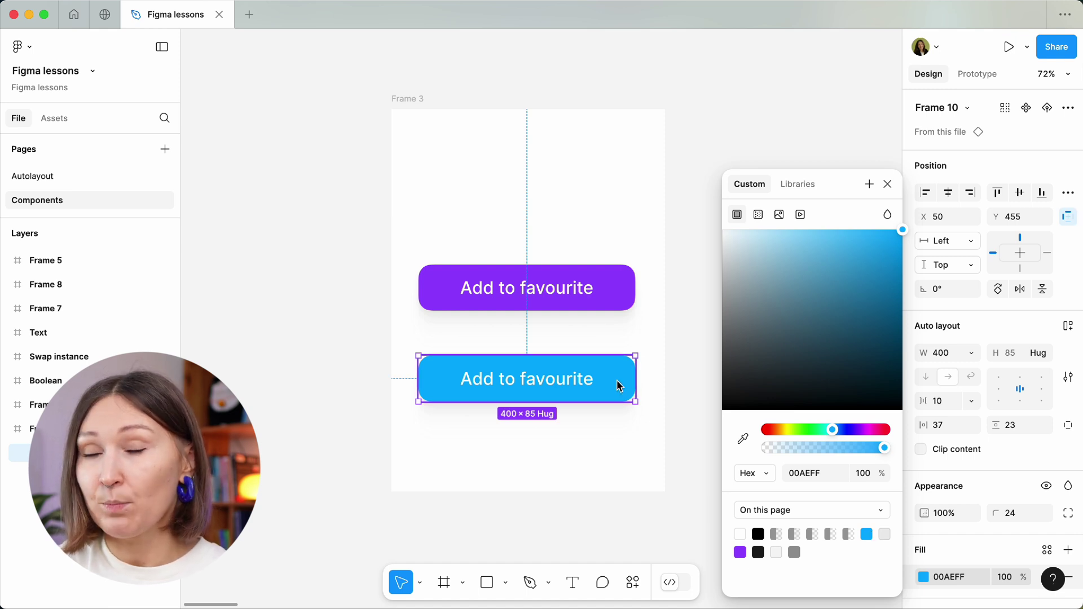
click(888, 191)
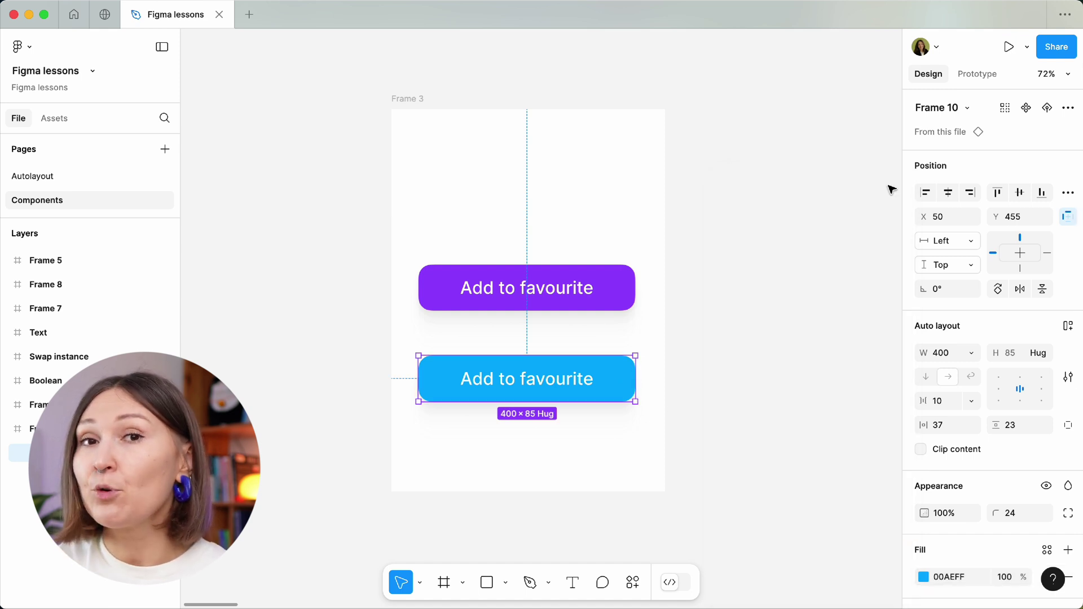
right_click(628, 378)
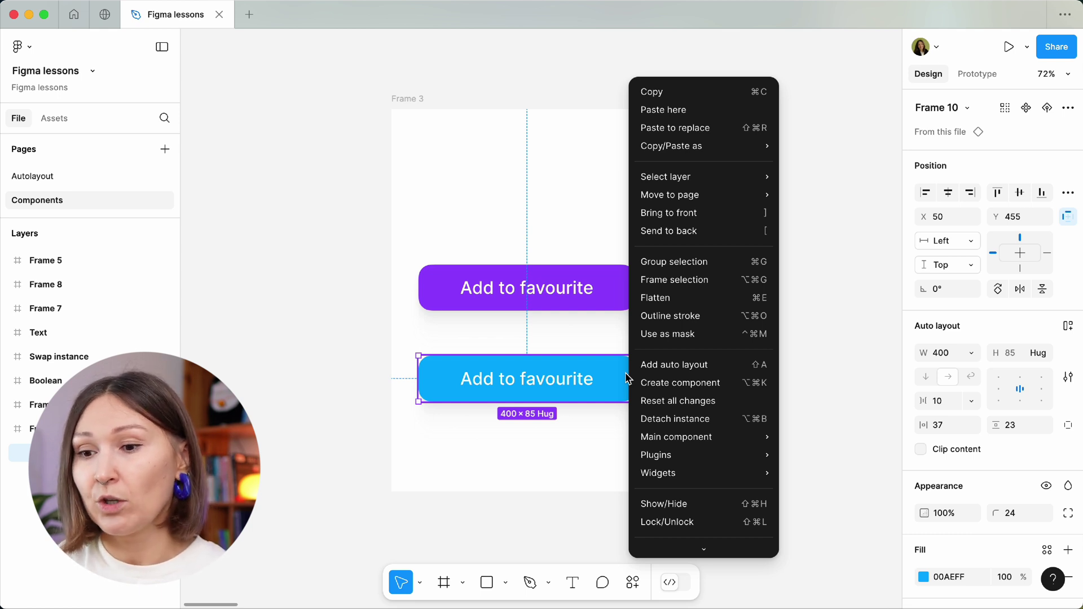
click(711, 402)
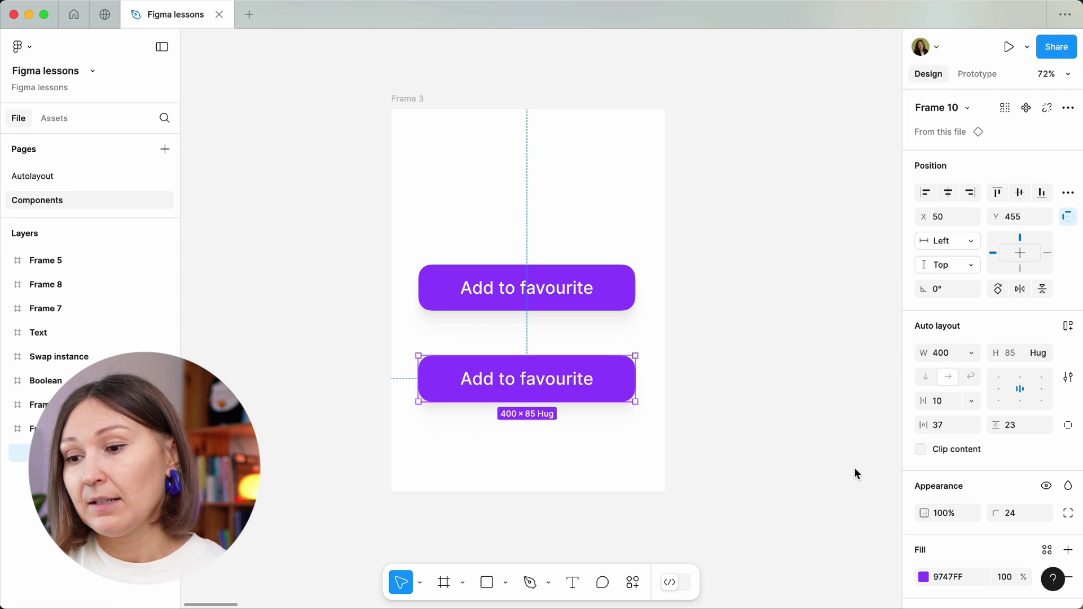
Set the lower instance's fill to blue 00AEFF and push the change to the main component.
click(923, 575)
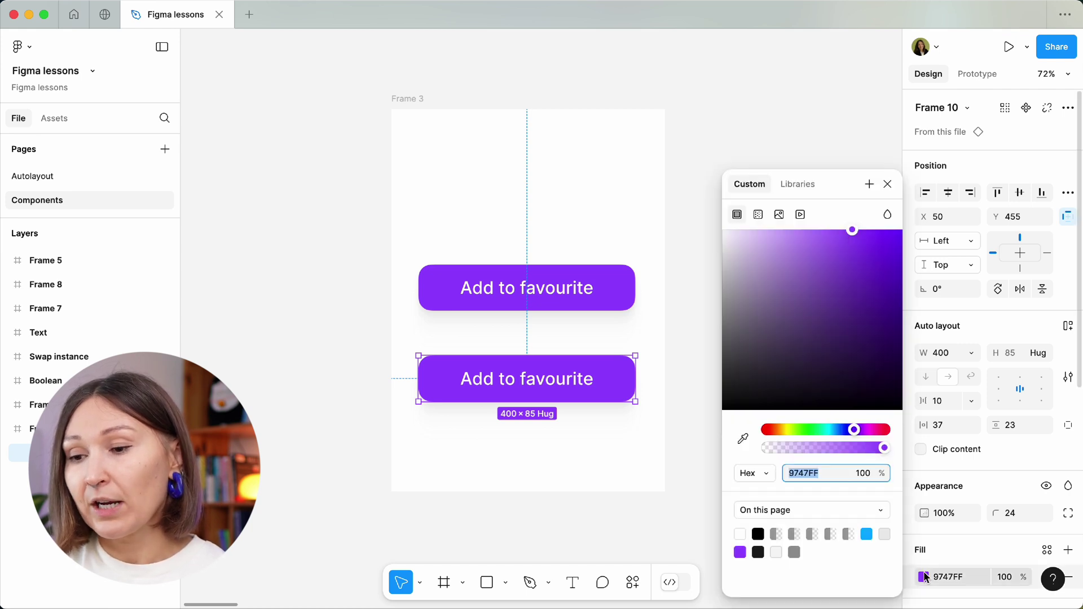
click(863, 535)
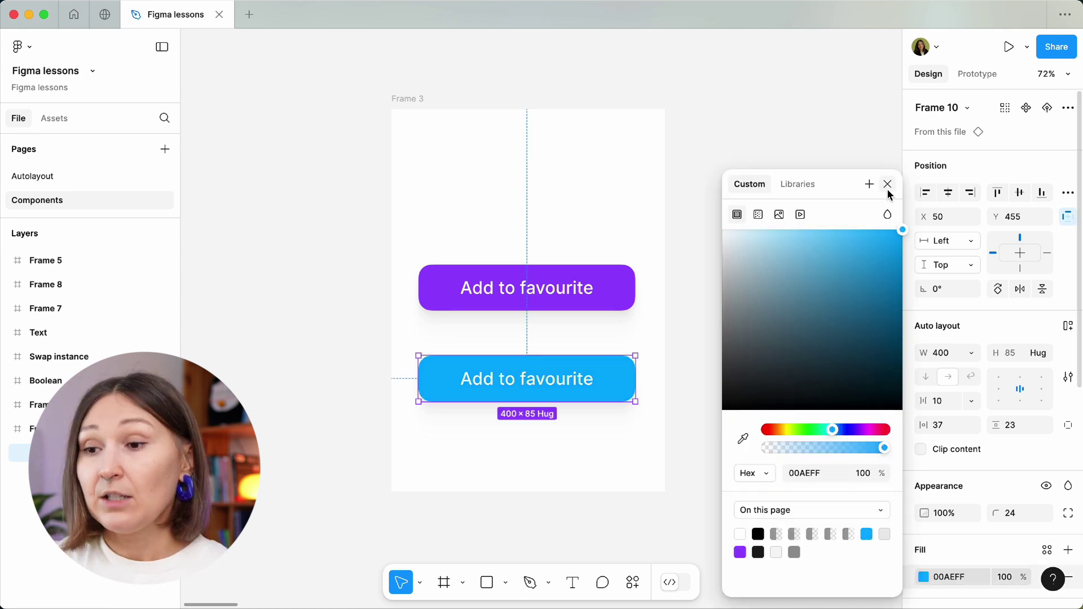
click(887, 184)
click(1067, 108)
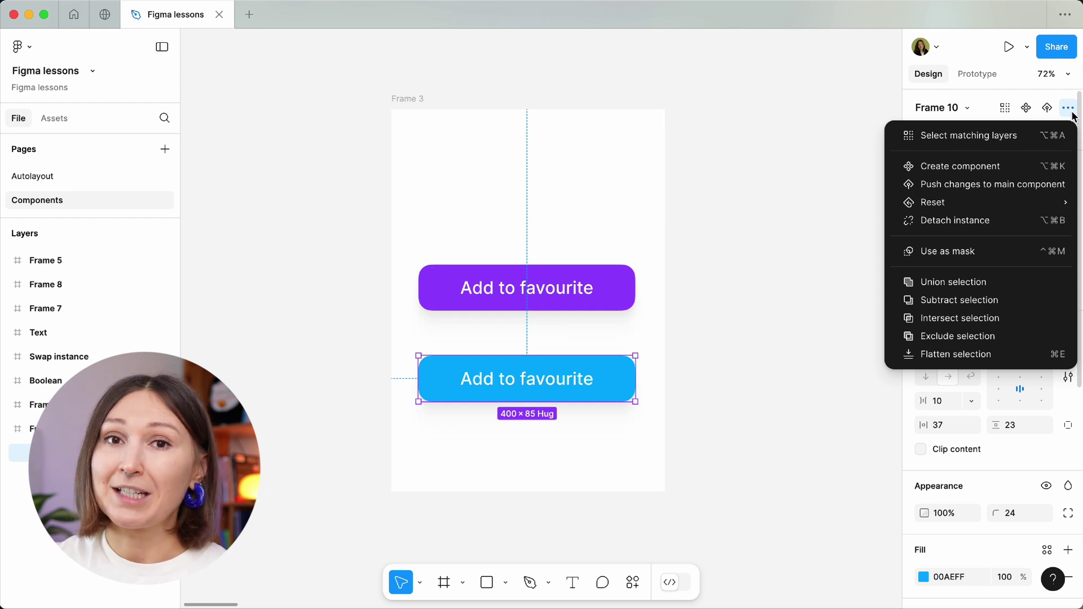
click(1027, 188)
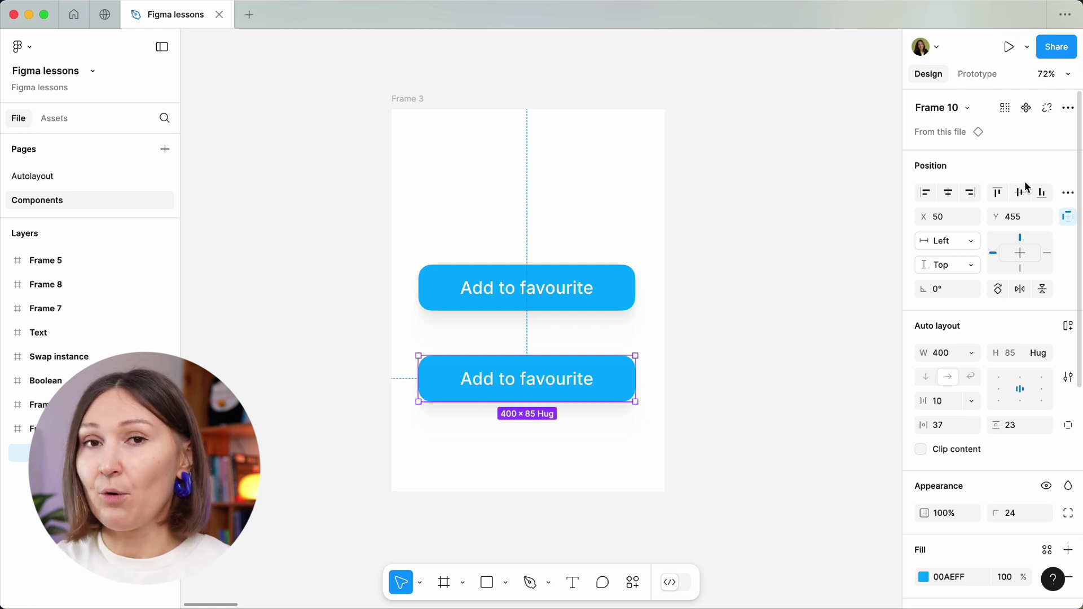
Detach the lower button instance from its main component.
right_click(608, 370)
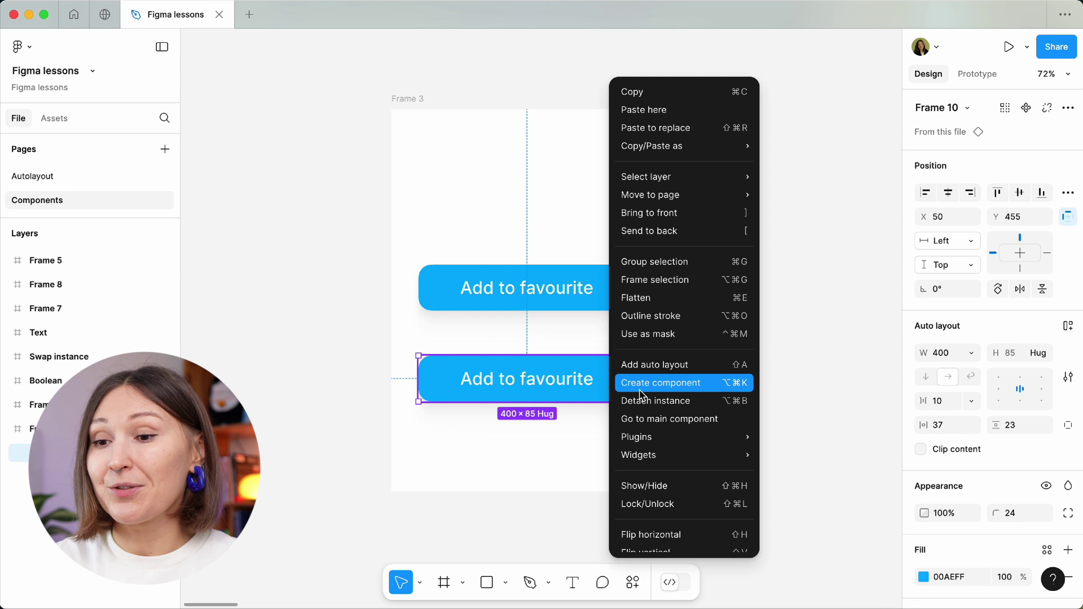
click(699, 401)
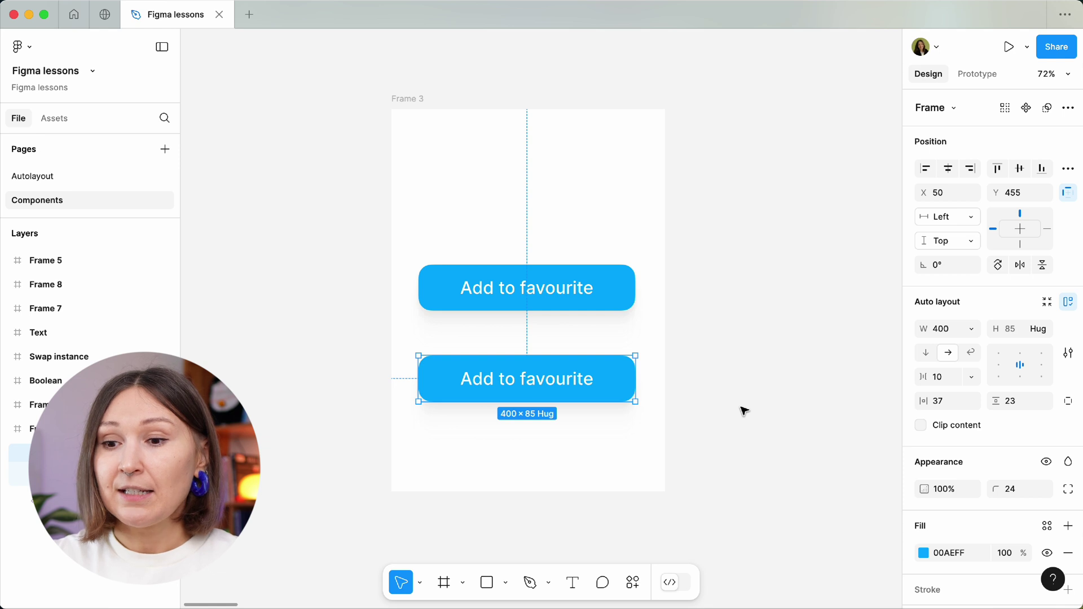
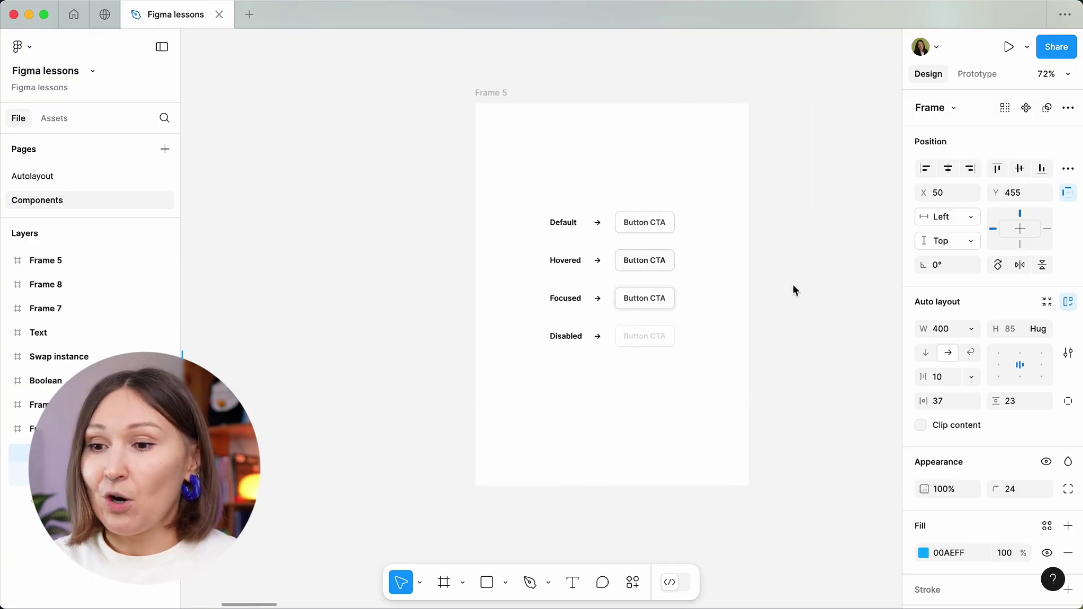
Create a component from the grey button instance below the blue button in Frame 6.
scroll(793, 284, up, 3)
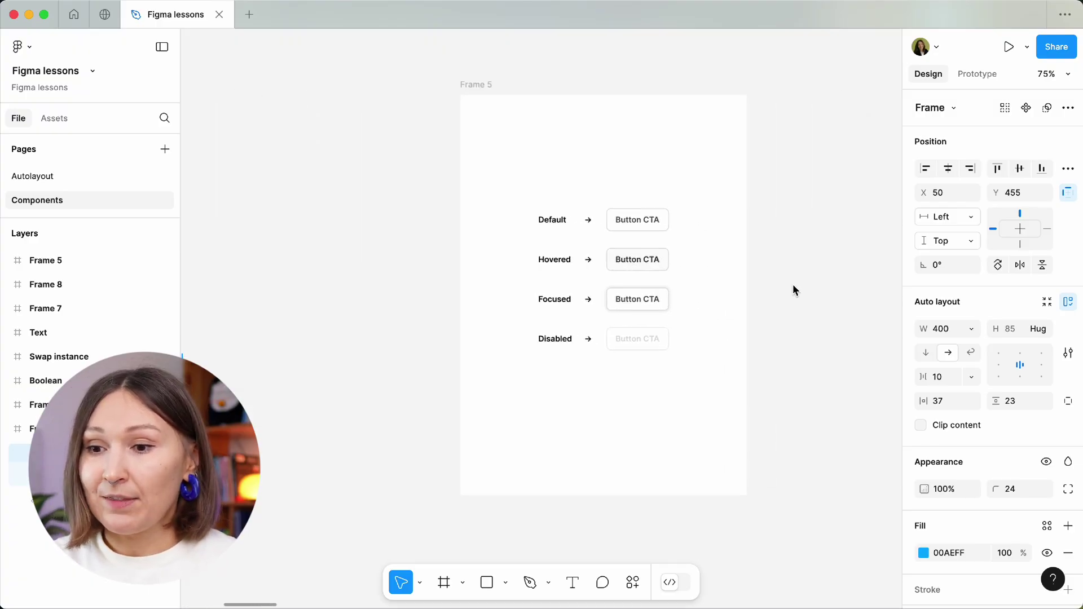
scroll(793, 285, right, 3)
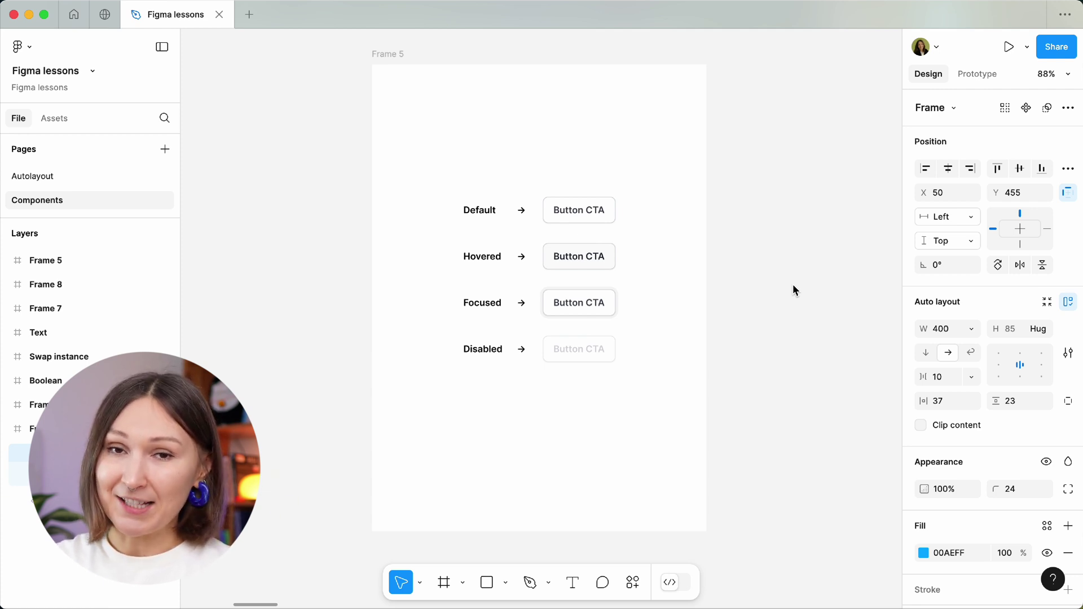
scroll(793, 290, right, 10)
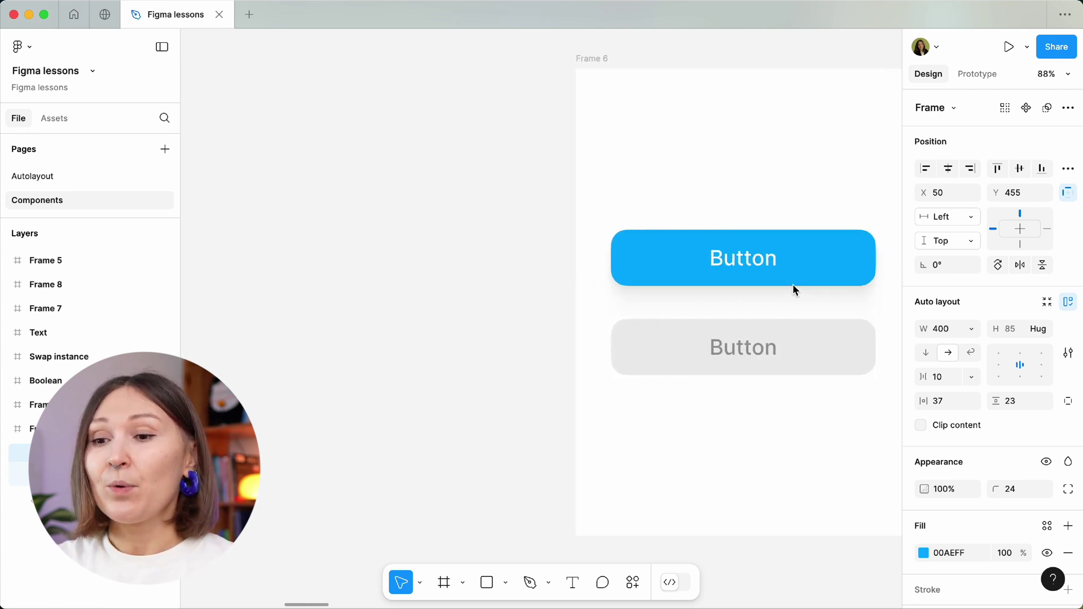
scroll(788, 290, right, 3)
scroll(788, 290, up, 1)
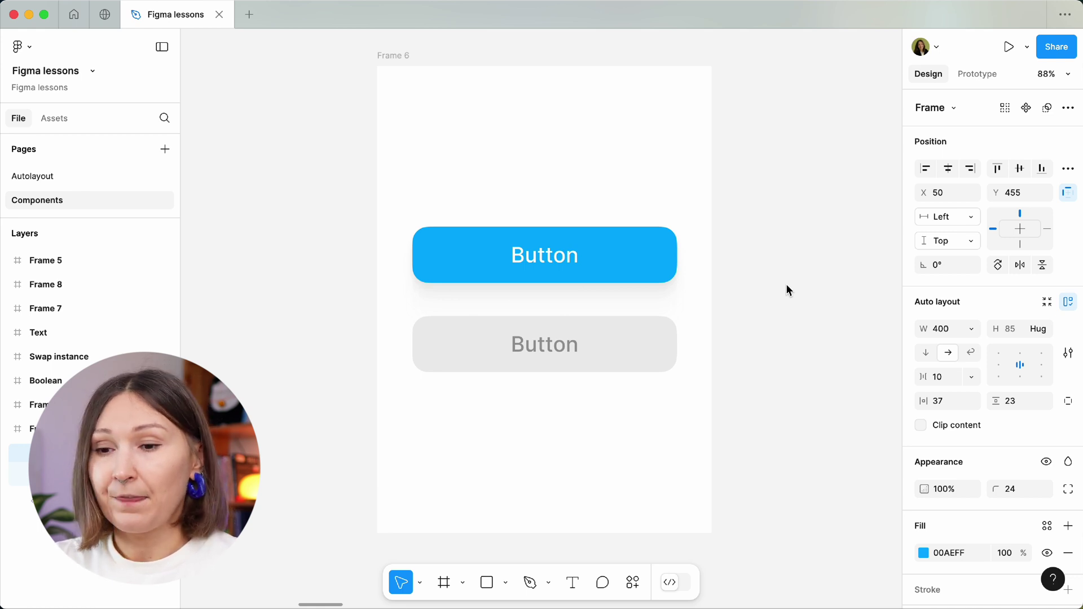
click(664, 264)
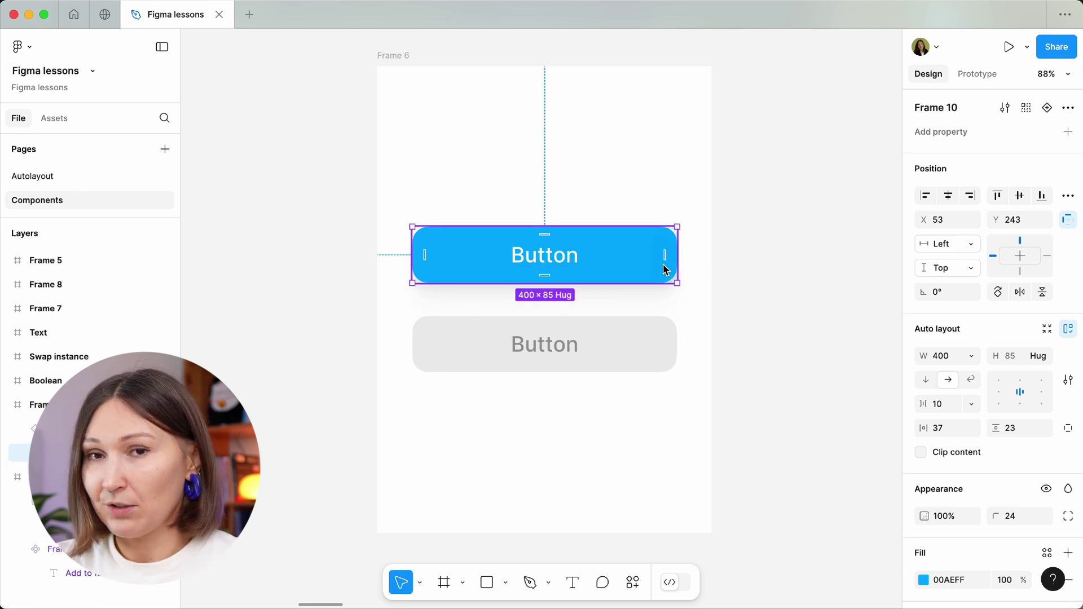
drag(705, 304, 408, 387)
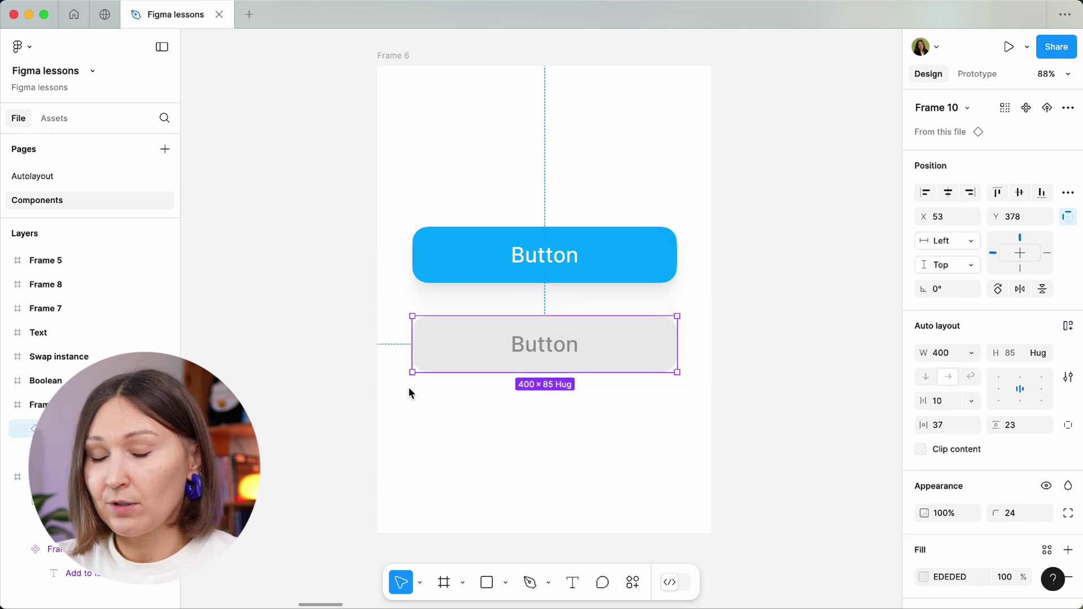
click(1024, 110)
Combine the blue and grey button components in Frame 6 as variants of one component set.
drag(730, 214, 383, 403)
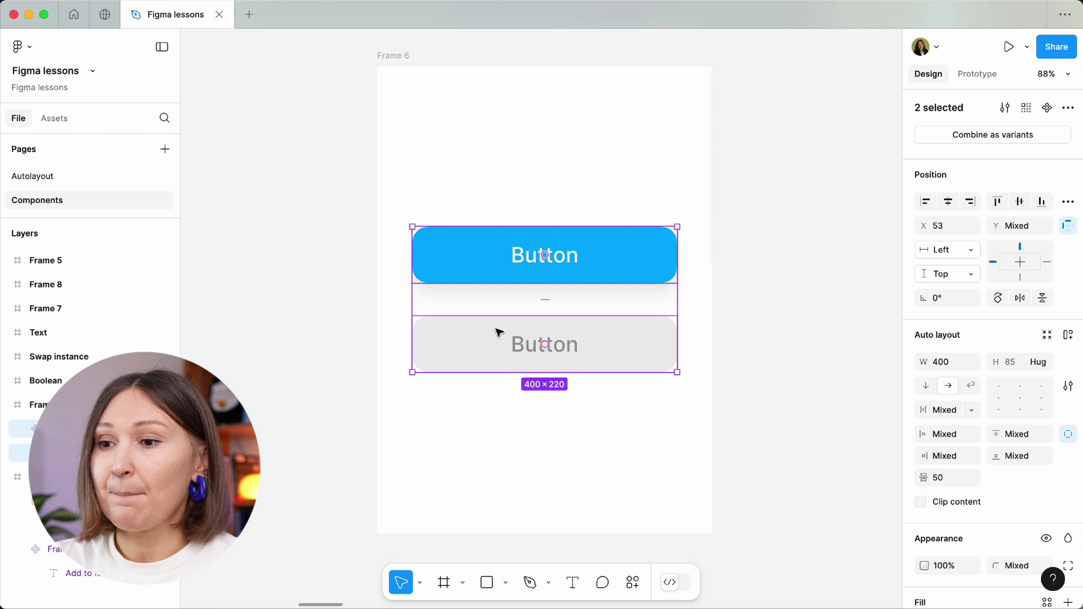
click(1000, 139)
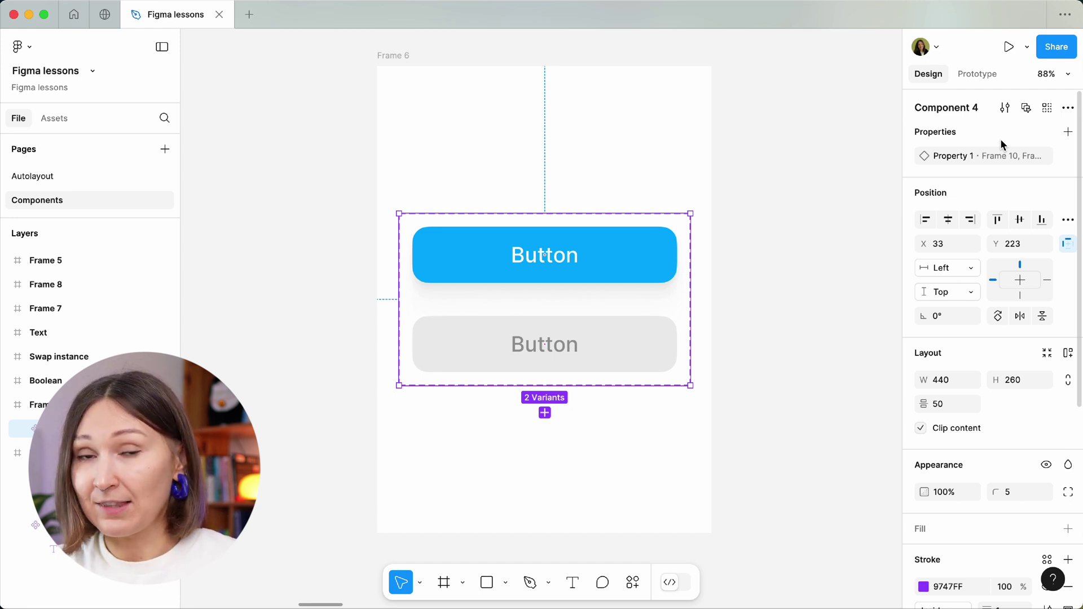
click(794, 276)
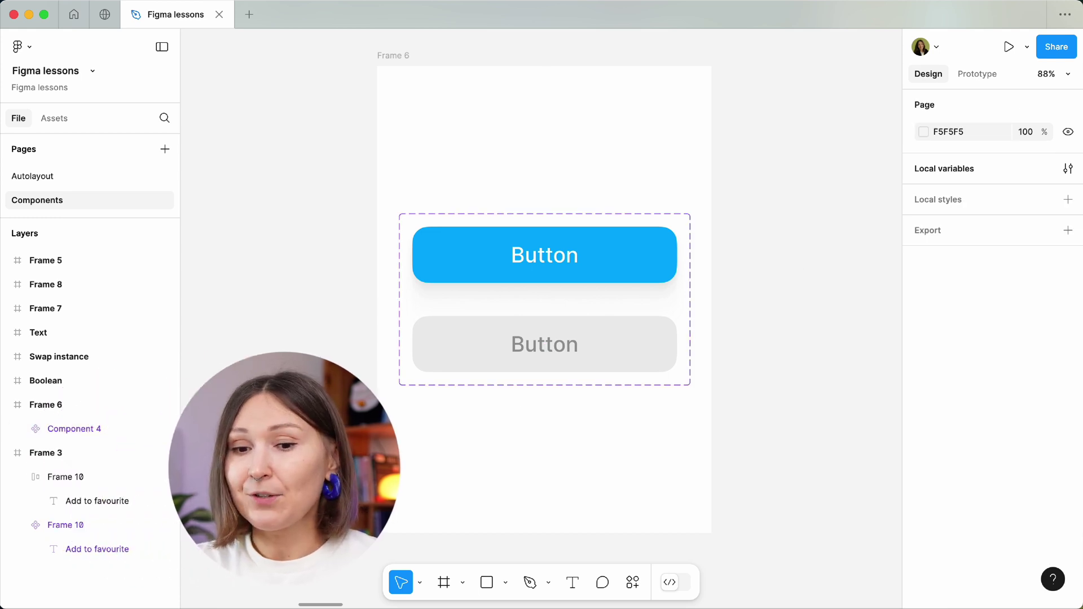
Rename the new component set in Frame 6 as Button.
click(118, 430)
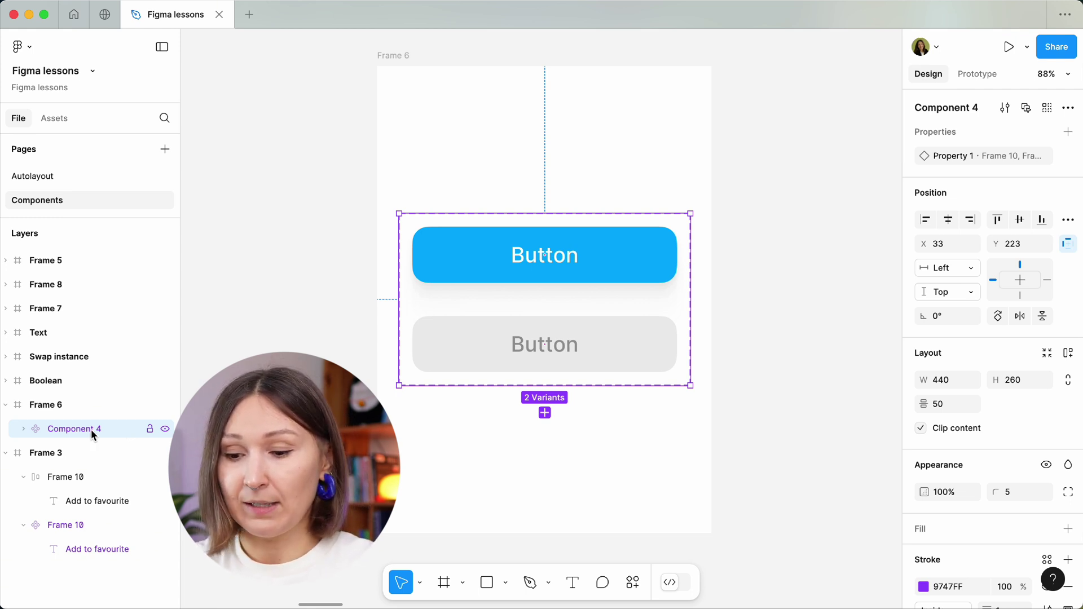
double_click(90, 429)
text(Button)
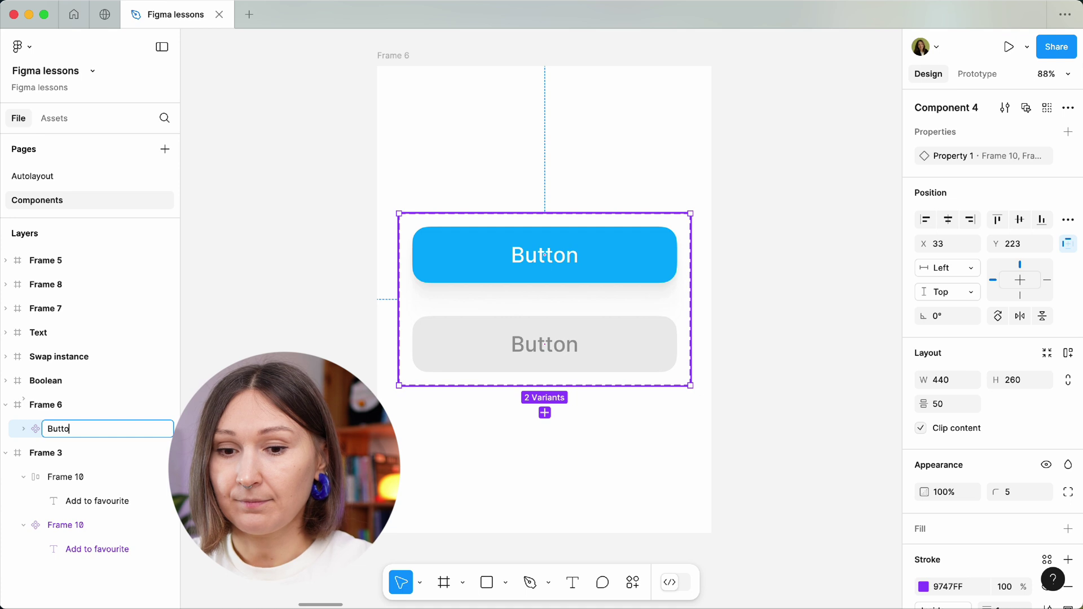
key(Return)
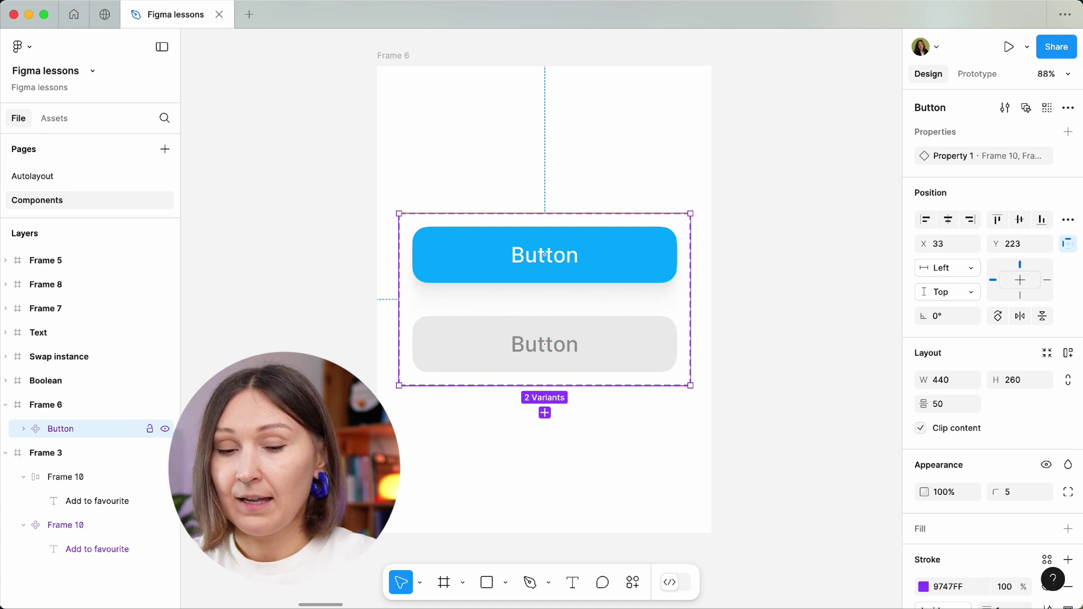
Rename the grey variant's layer so that its Property 1 value is Disabled.
click(25, 428)
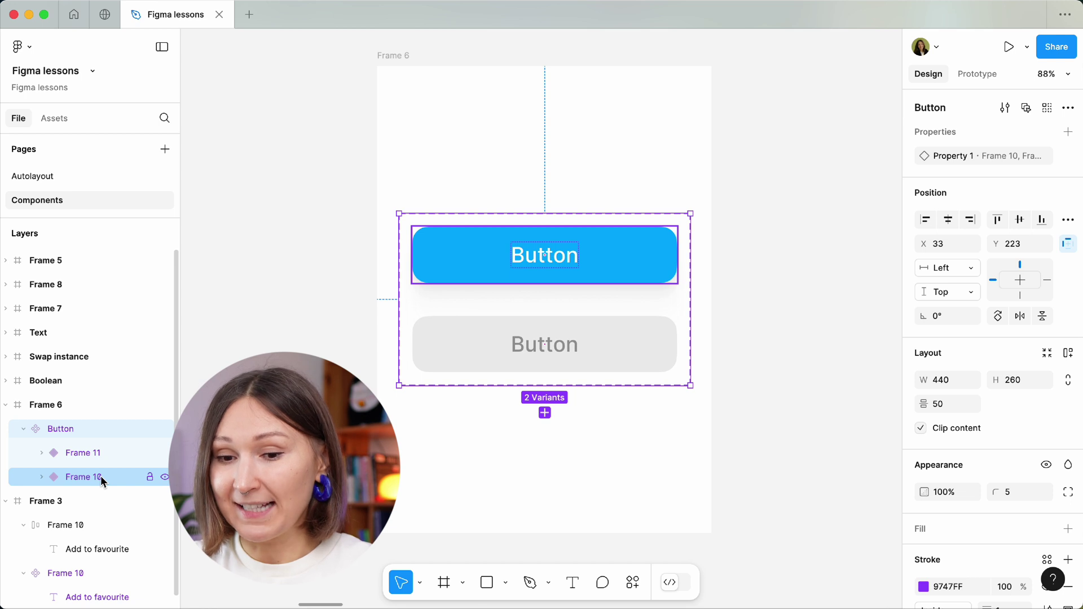
double_click(105, 454)
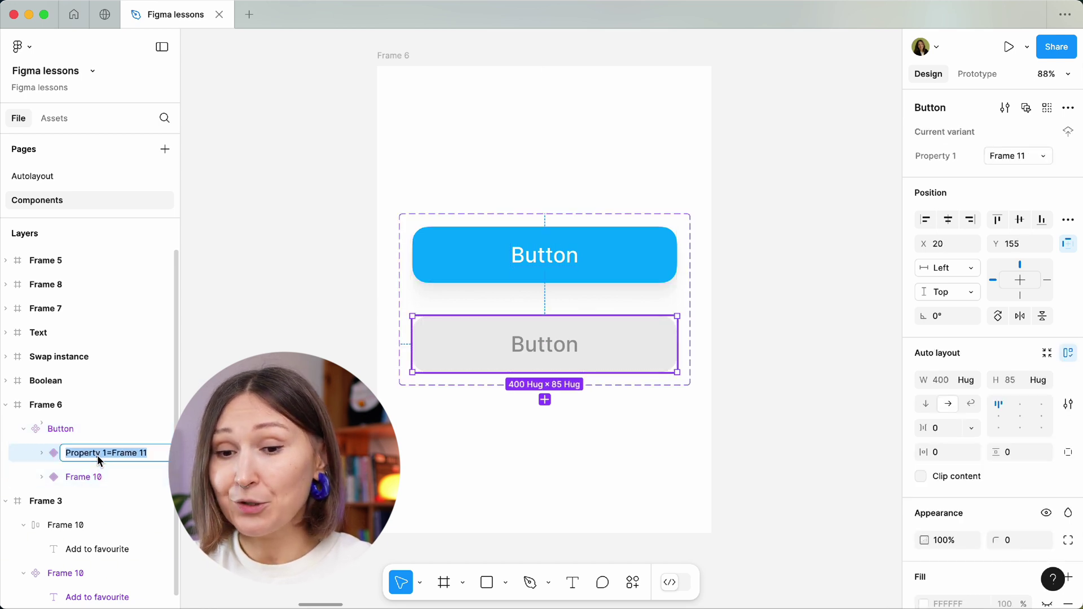
drag(112, 453, 148, 453)
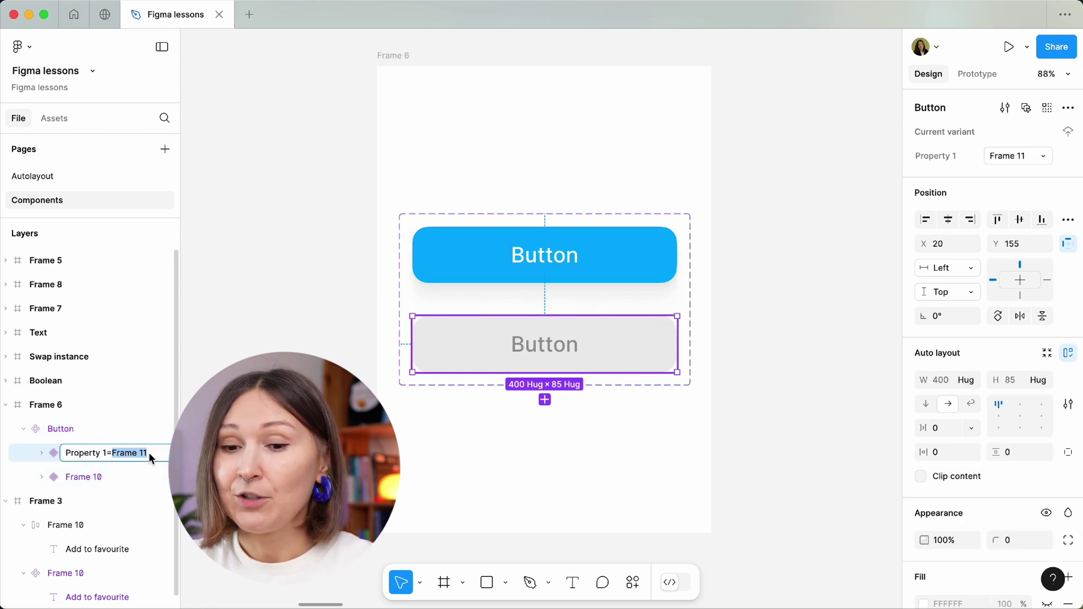
text(Disab)
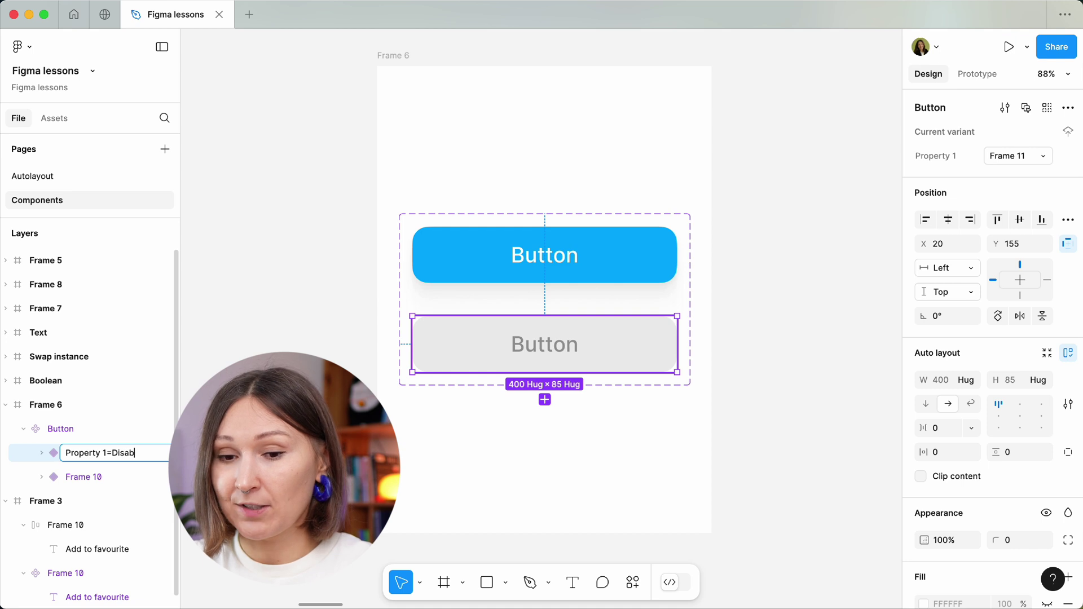
text(led)
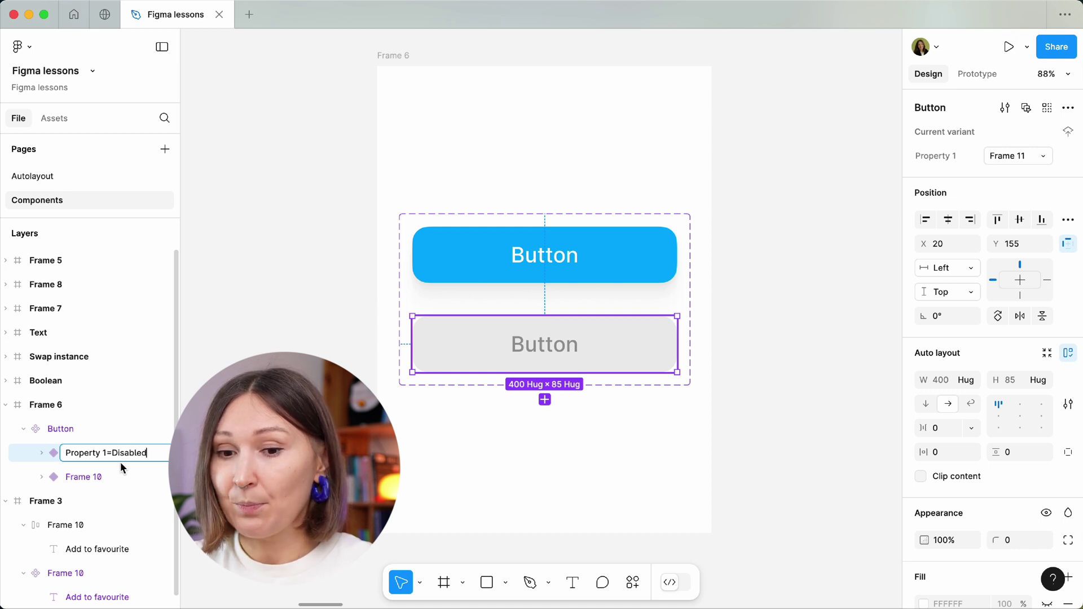
click(119, 480)
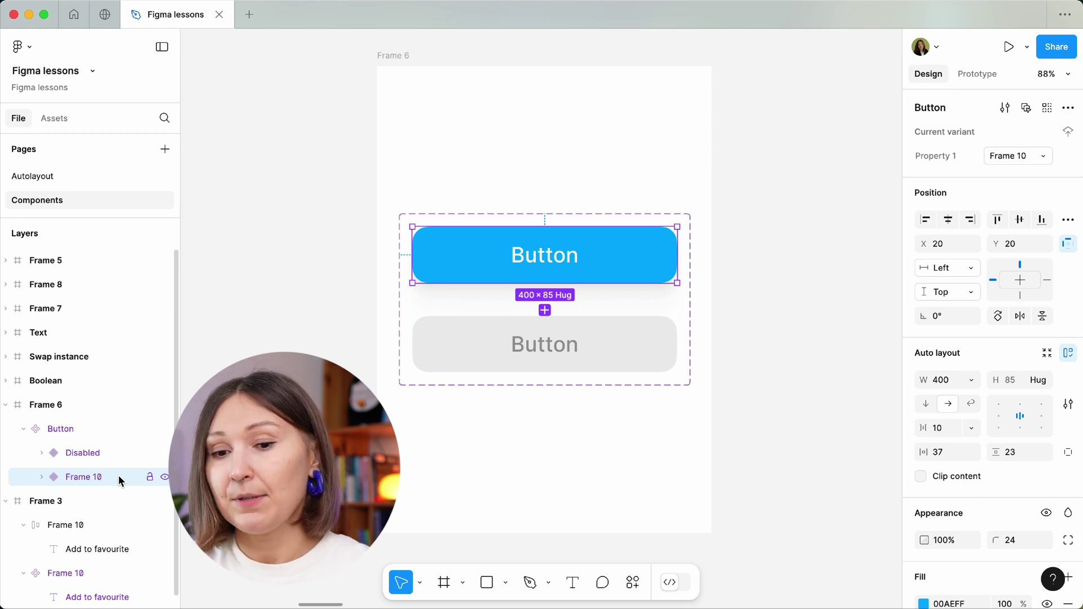
Try to rename the grey variant's layer to just Disabled, without the Property 1= prefix.
double_click(114, 455)
key(BackSpace)
text(Di)
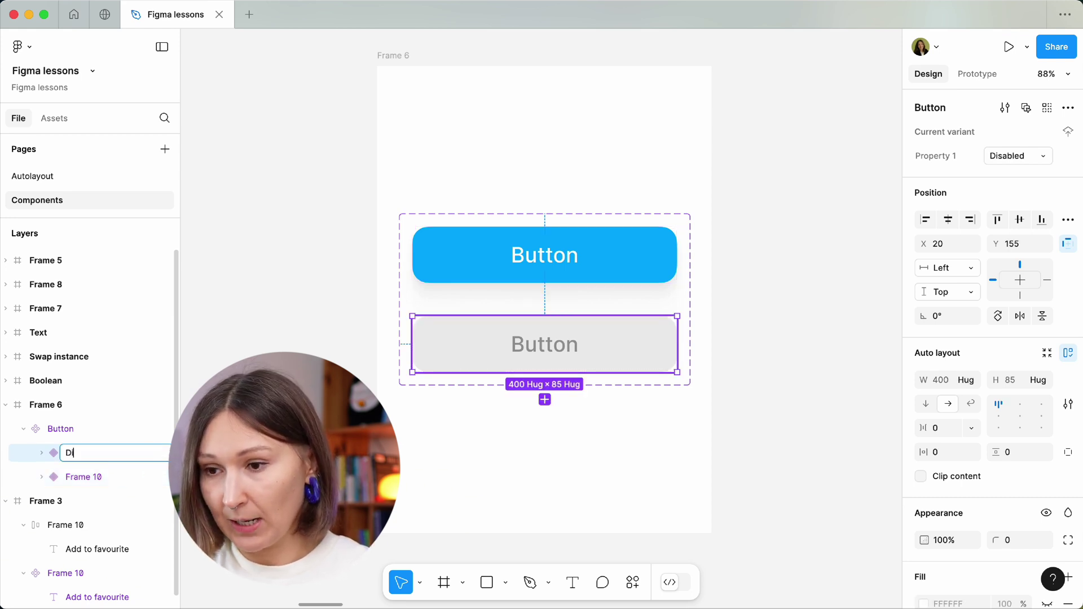
text(sabled)
key(Return)
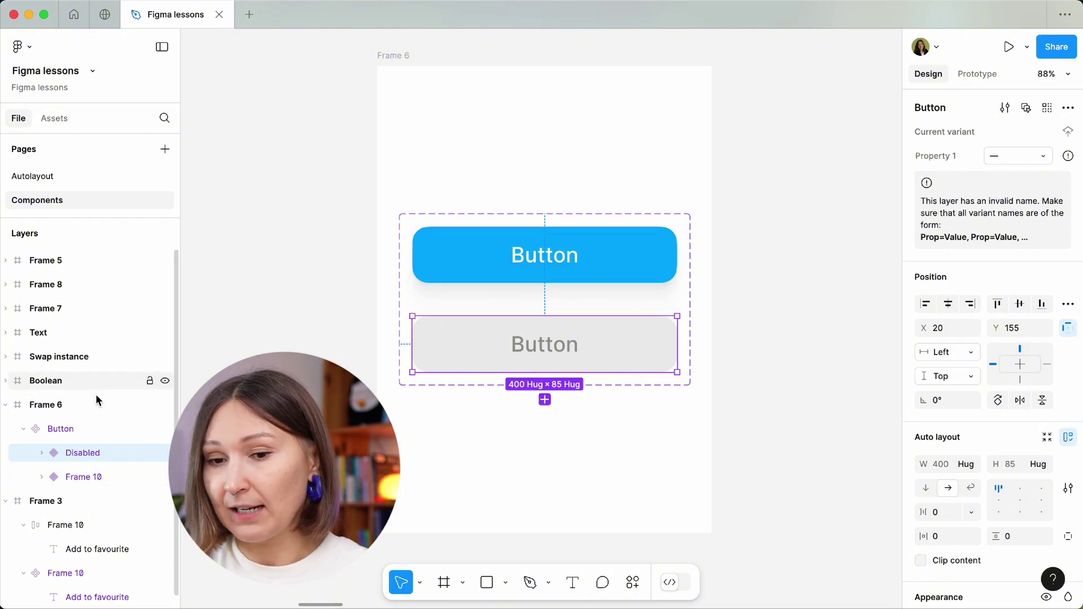
click(90, 458)
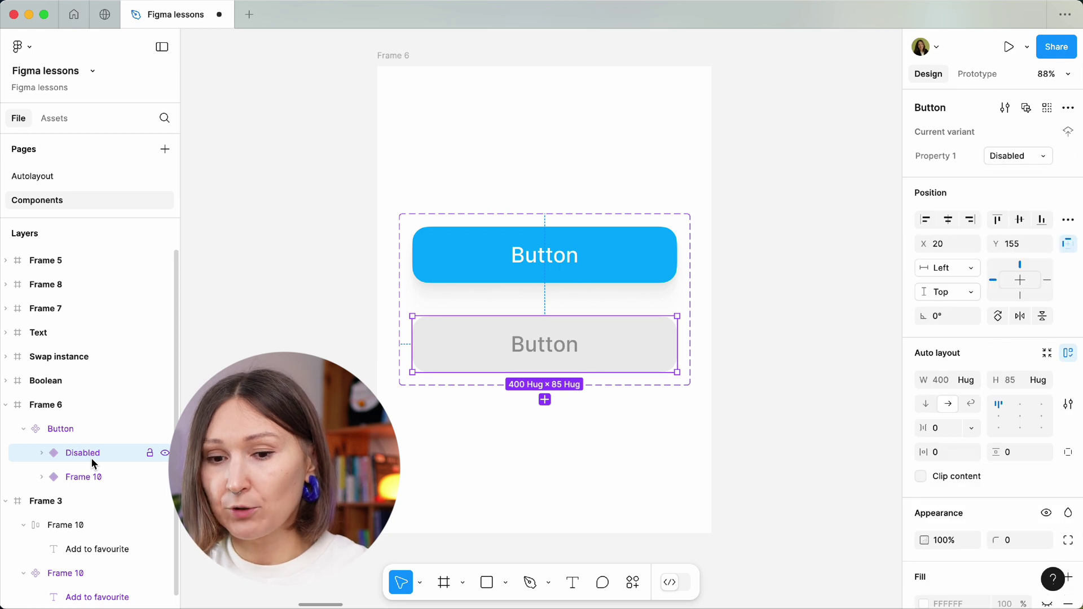
double_click(90, 458)
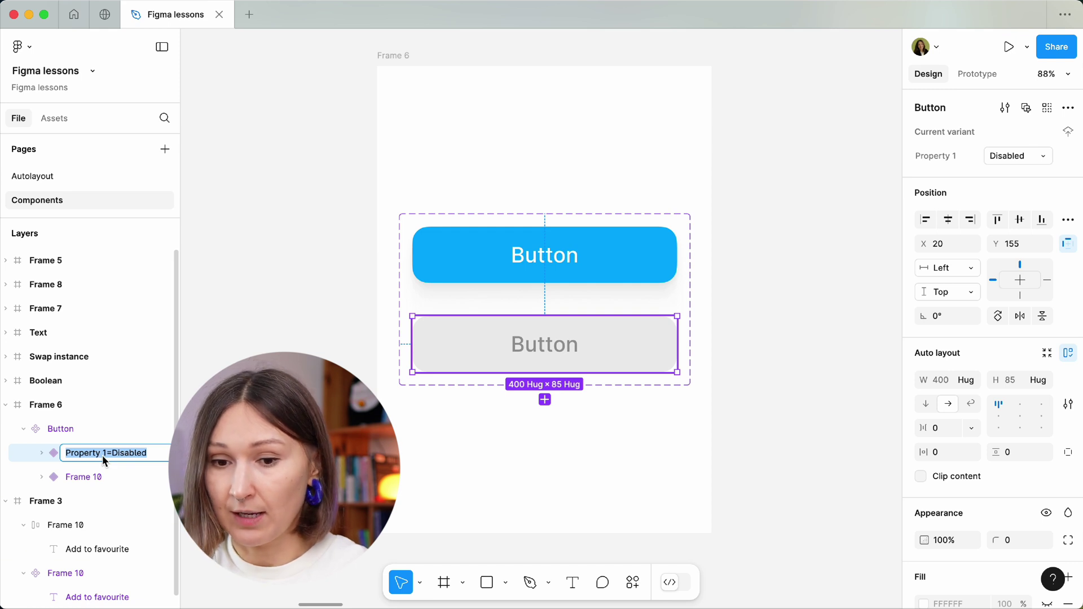
Set the blue variant's Property 1 value to Default.
click(112, 478)
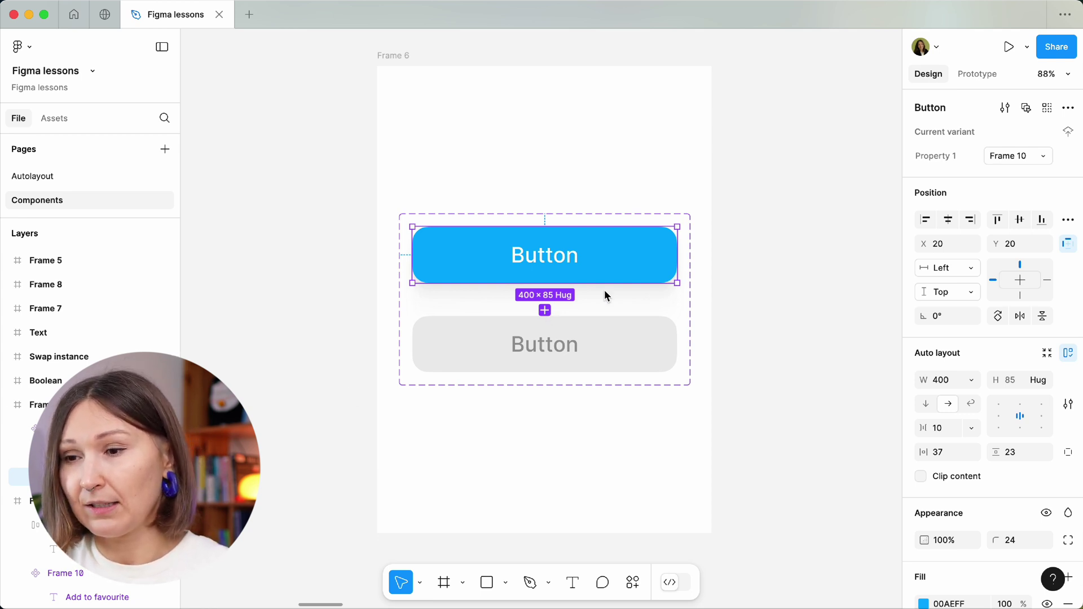
click(1011, 153)
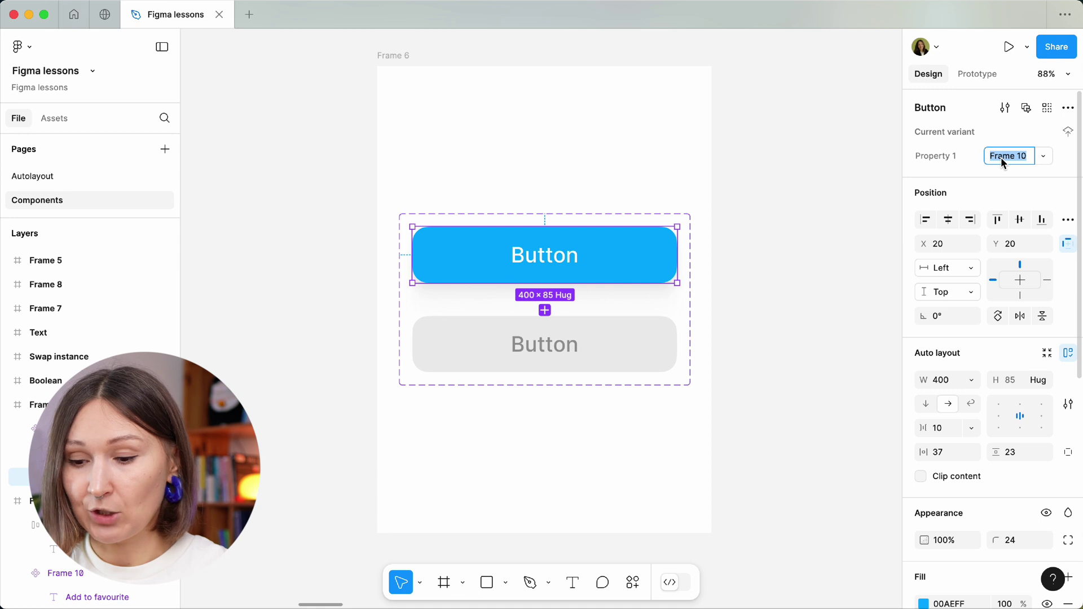
text(Default)
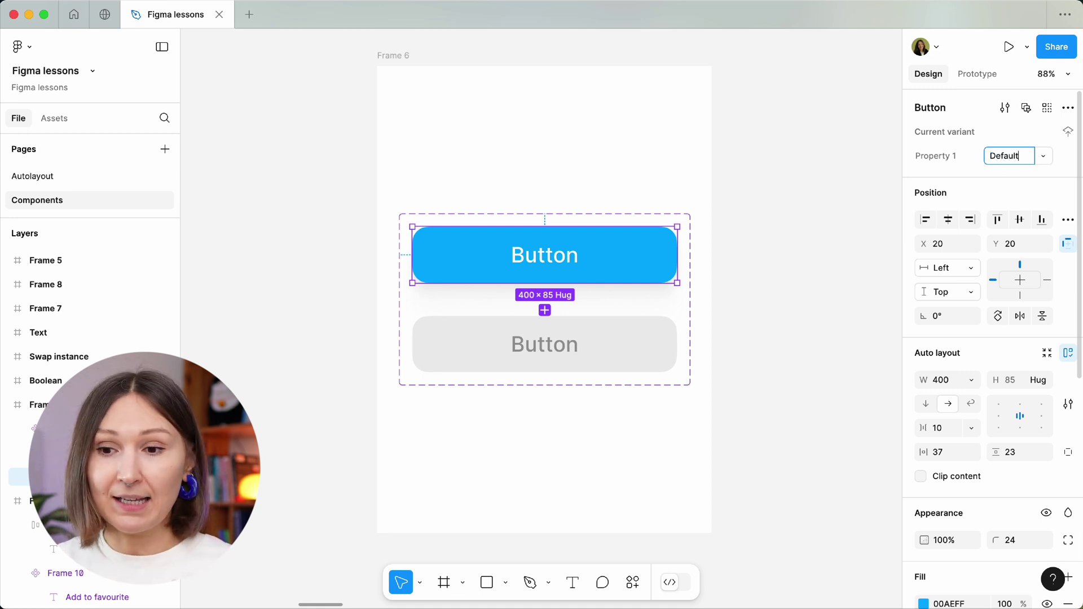
key(Return)
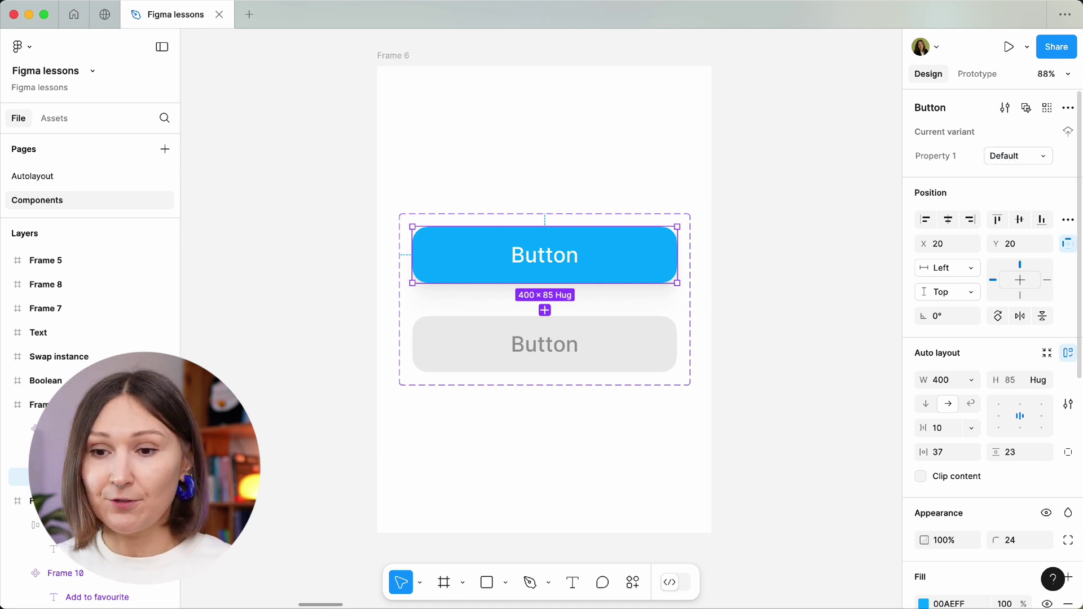
click(770, 279)
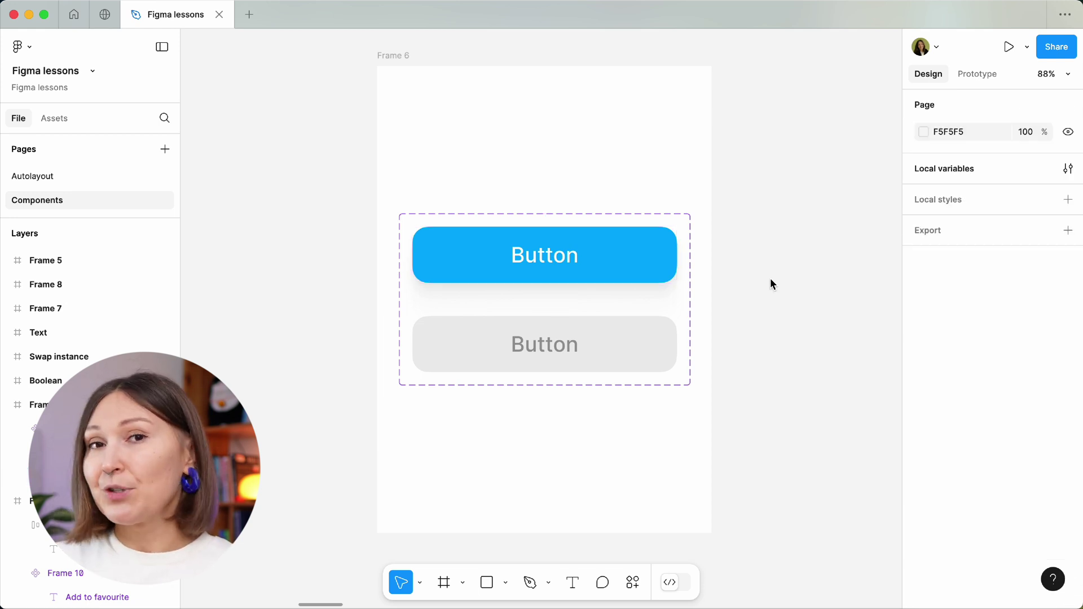
Try to paste a copy of the blue Default variant and move it outside the component set.
click(629, 264)
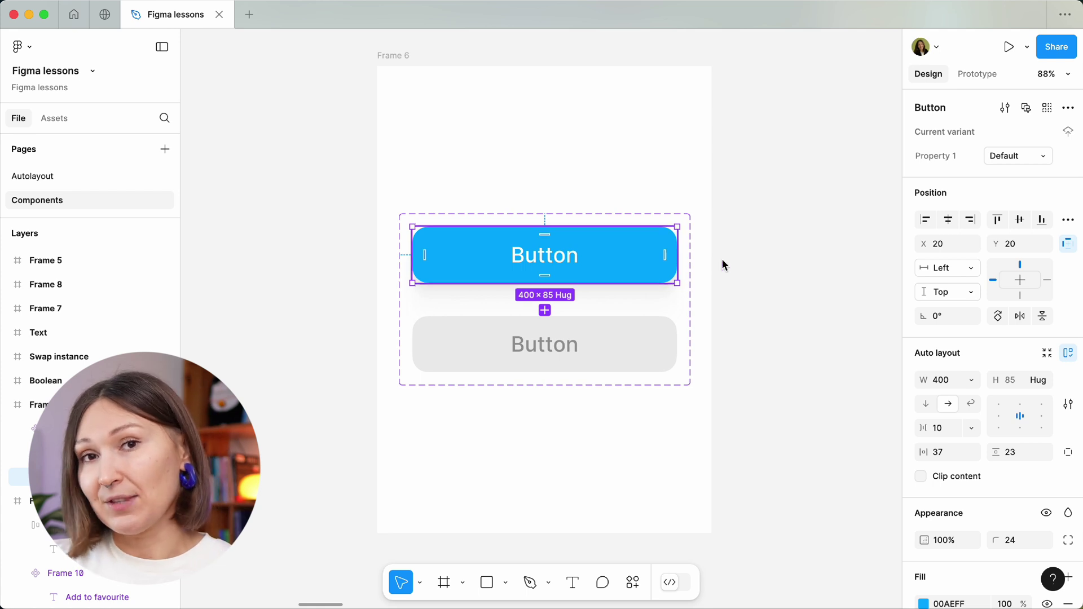
click(739, 256)
scroll(739, 256, right, 5)
key(ctrl+v)
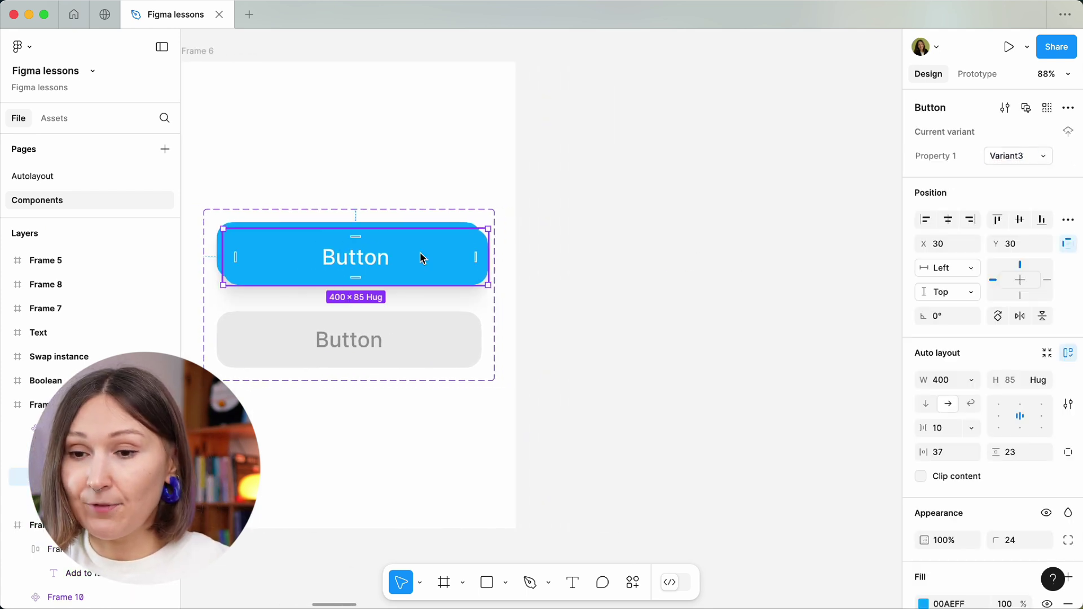
drag(421, 255, 742, 255)
key(ctrl+z)
key(ctrl+z)
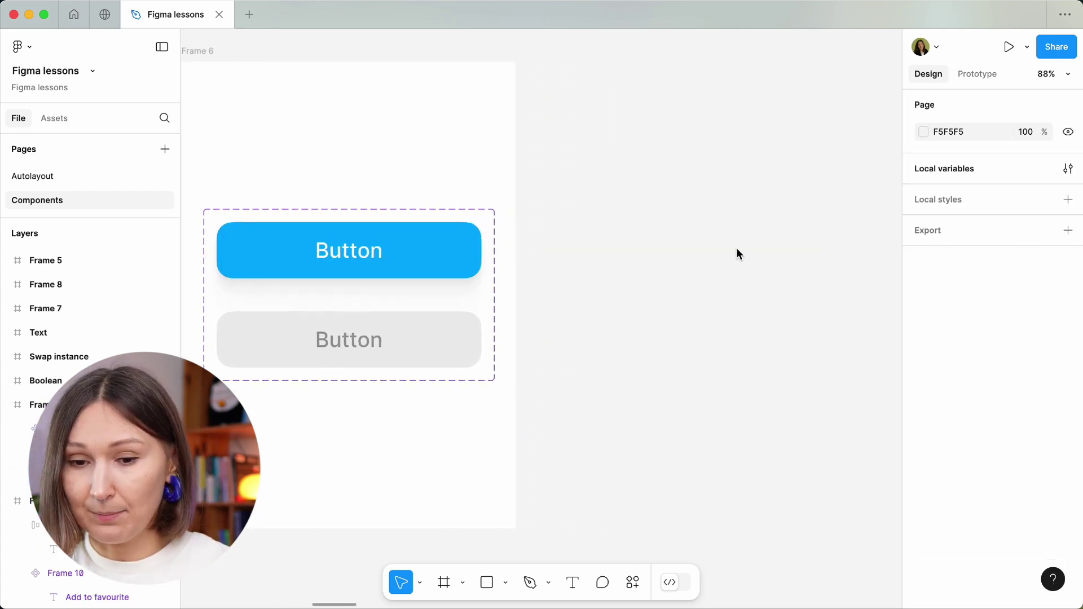
Try to duplicate the whole Button component set, starting from the blue Default variant.
click(433, 276)
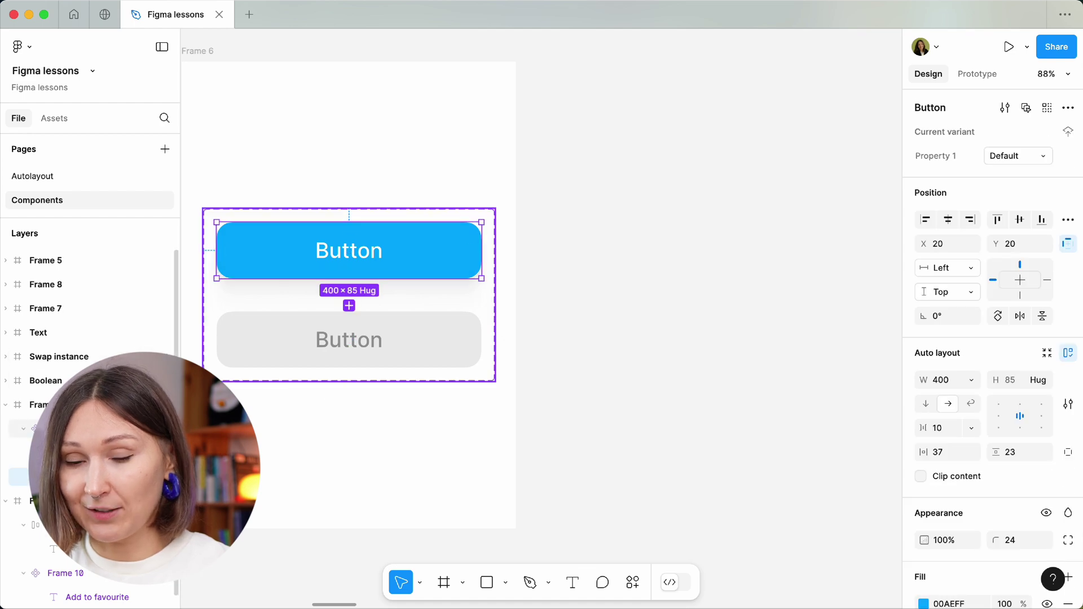
key(shift+Return)
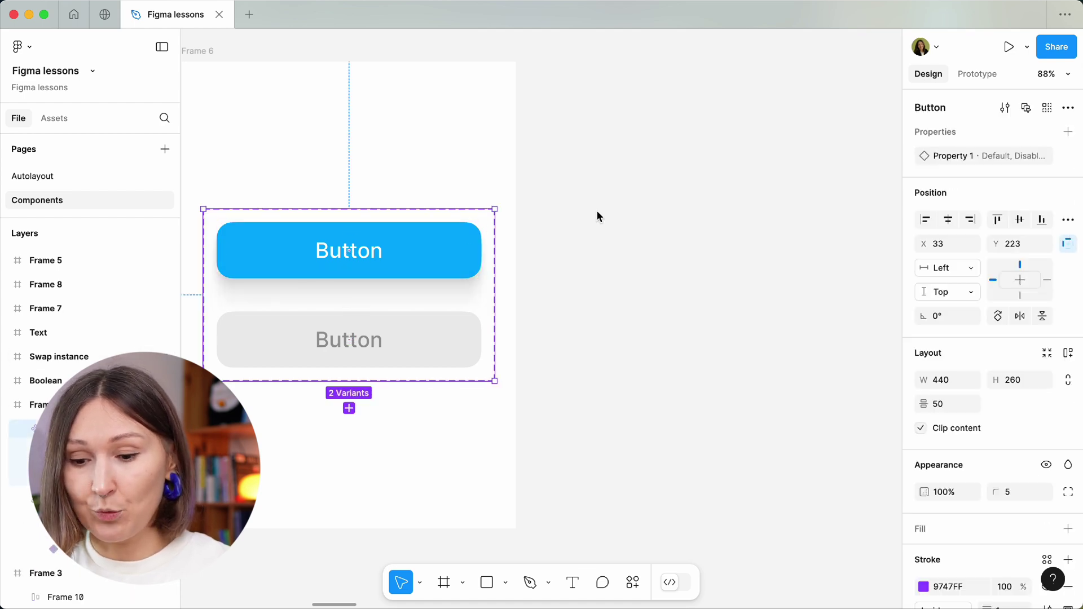
key(ctrl+d)
key(ctrl+z)
click(449, 248)
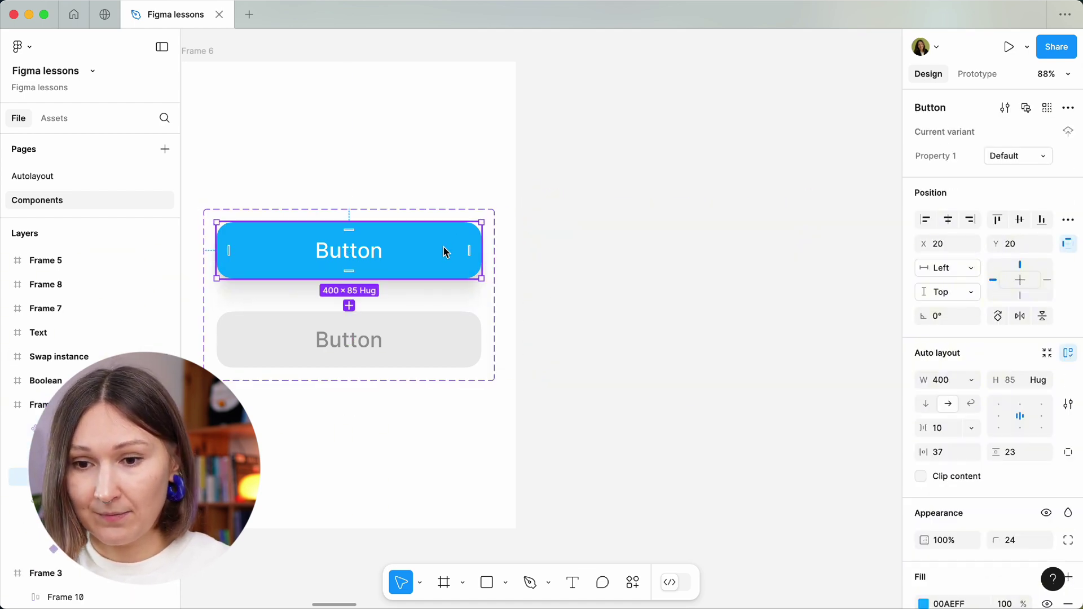
key(Escape)
click(414, 273)
click(515, 254)
click(465, 255)
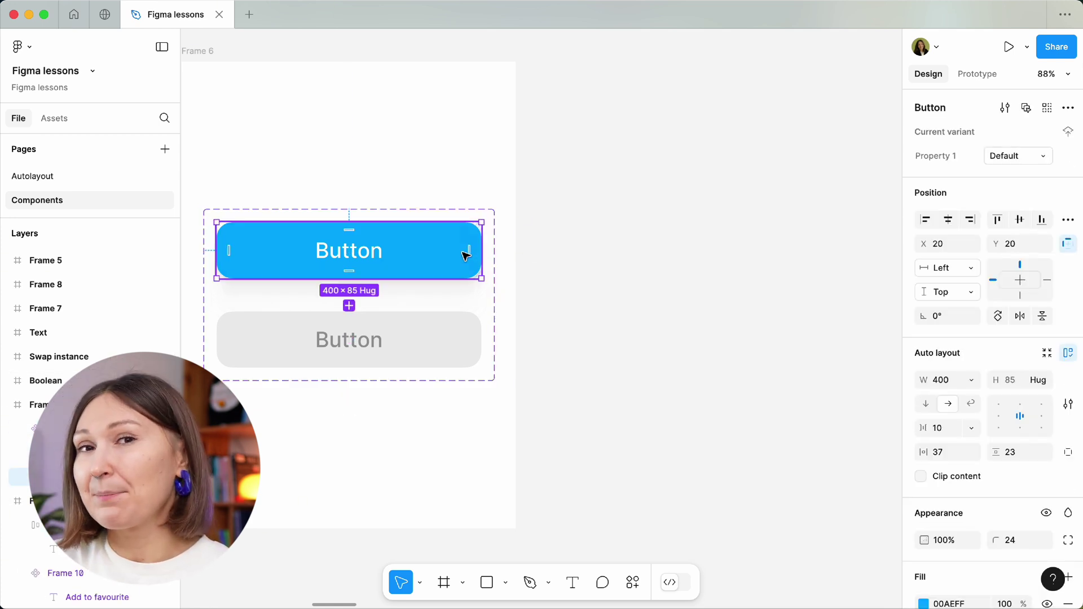
click(620, 259)
scroll(621, 259, right, 5)
scroll(620, 258, down, 5)
scroll(615, 350, down, 5)
scroll(609, 389, down, 3)
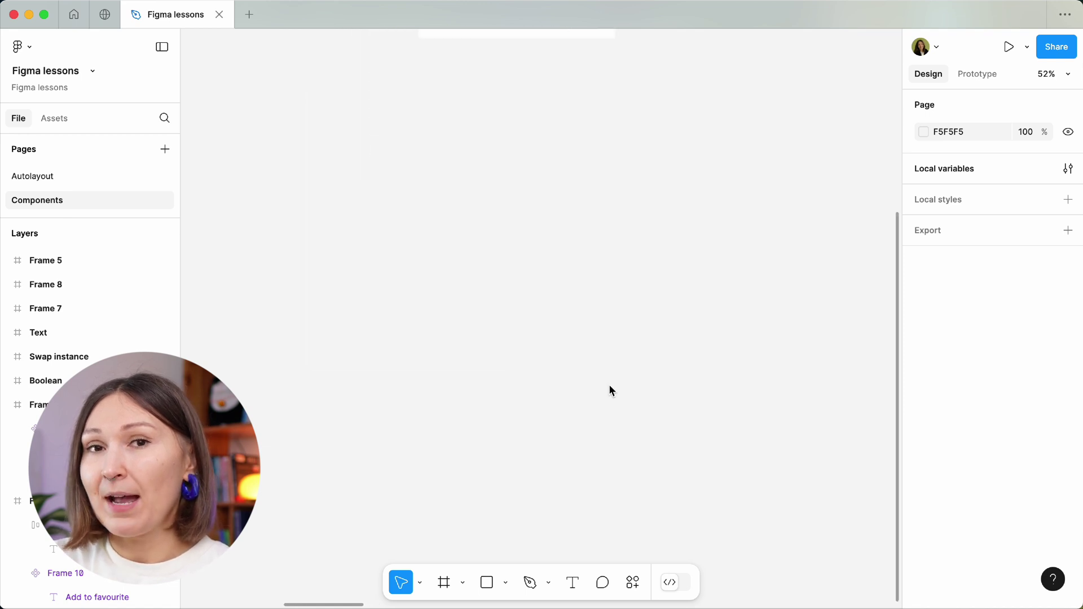
Paste an instance of the blue Default button and place it outside Frame 6, beside the component set.
key(super+v)
scroll(609, 389, up, 5)
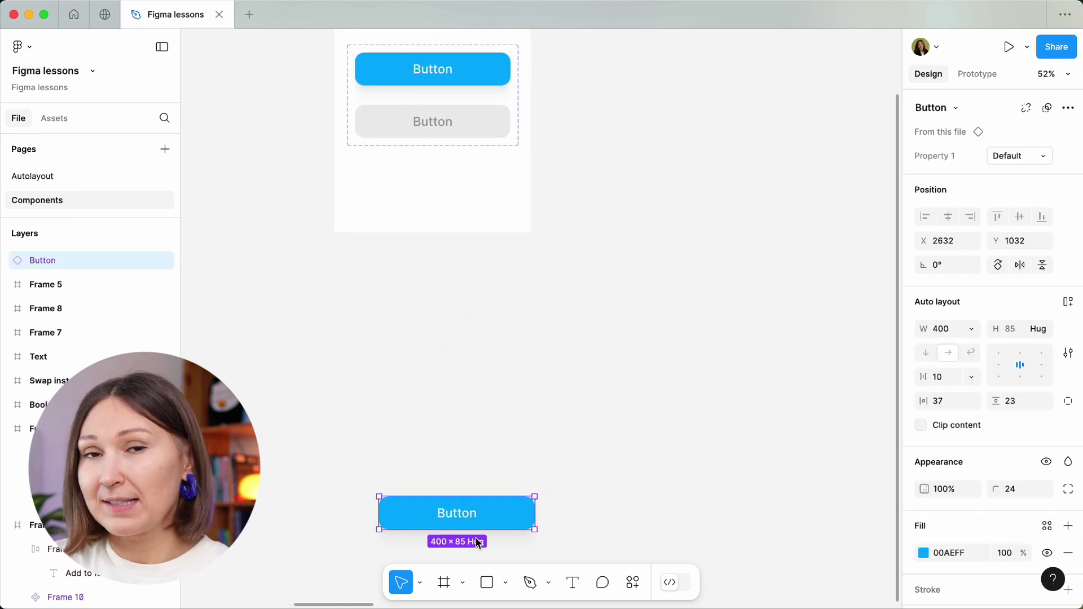
drag(491, 517, 657, 75)
scroll(658, 75, up, 5)
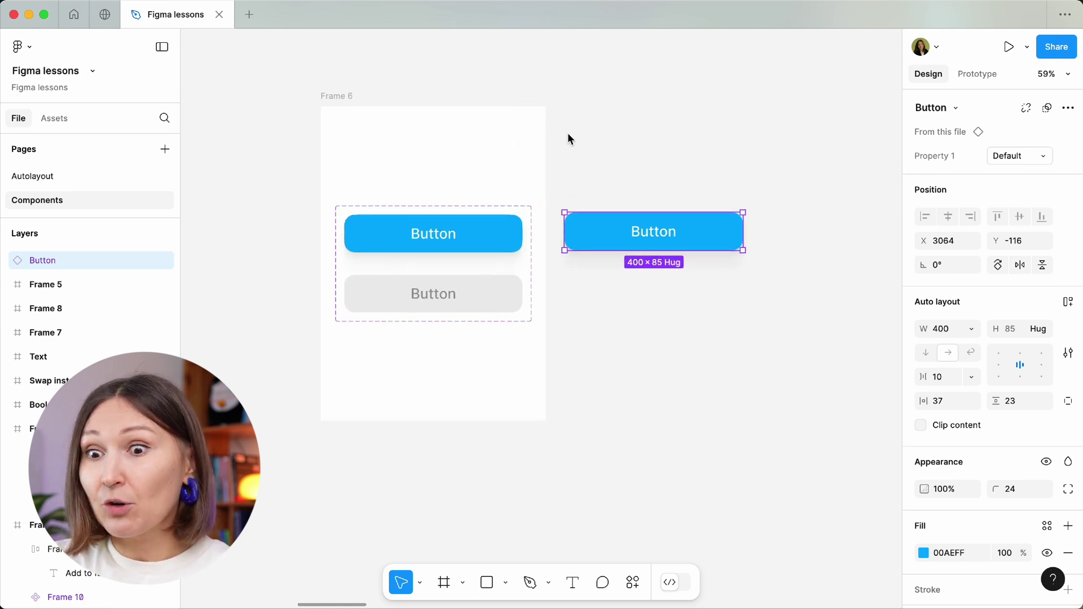
scroll(552, 151, up, 3)
scroll(552, 151, down, 1)
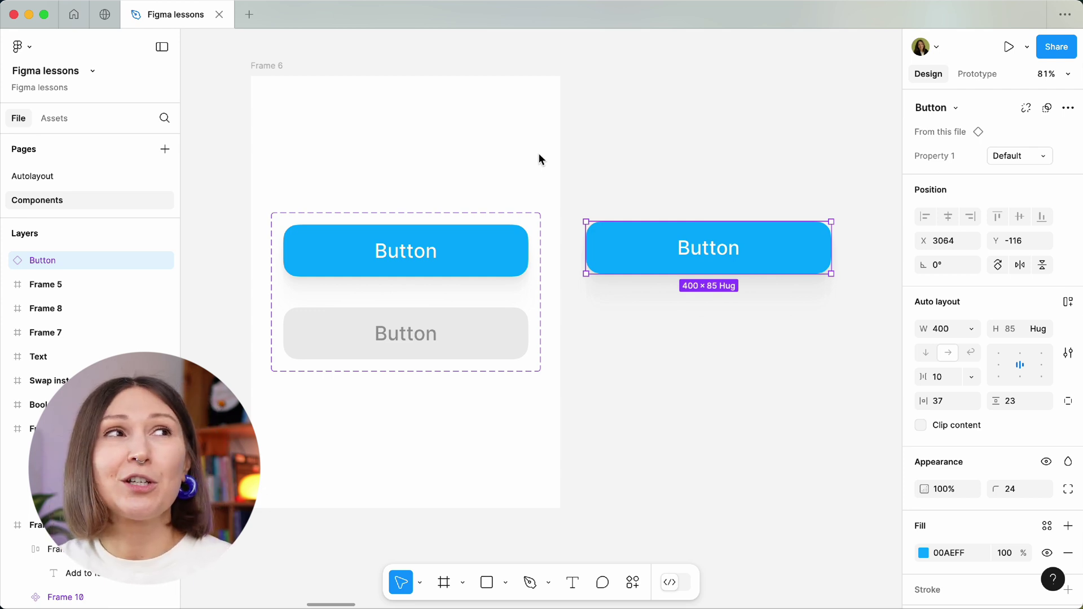
Browse the assets library of components created in this file.
click(56, 120)
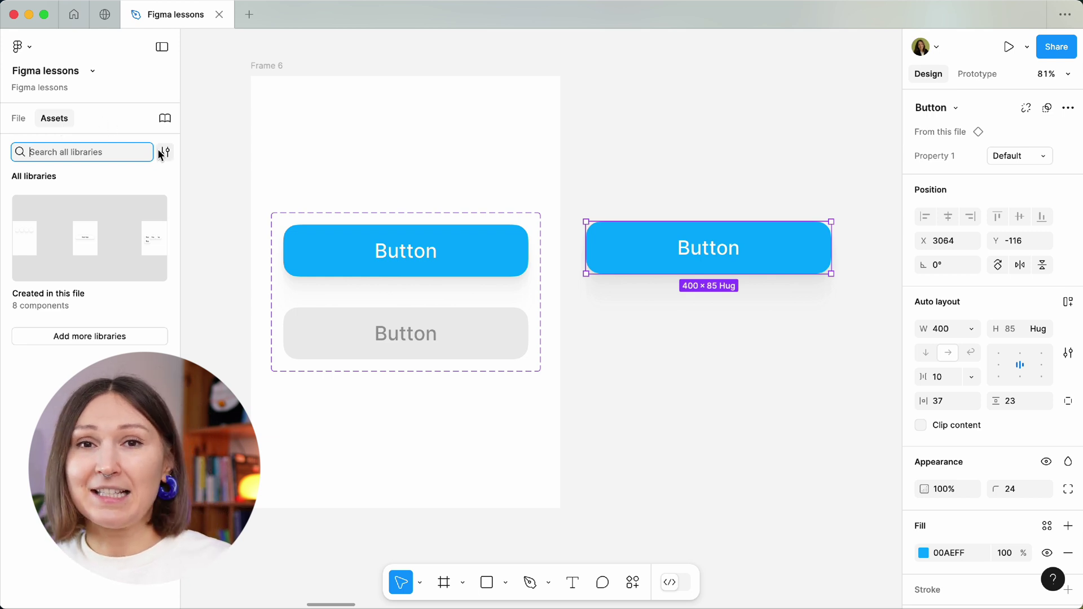
click(108, 228)
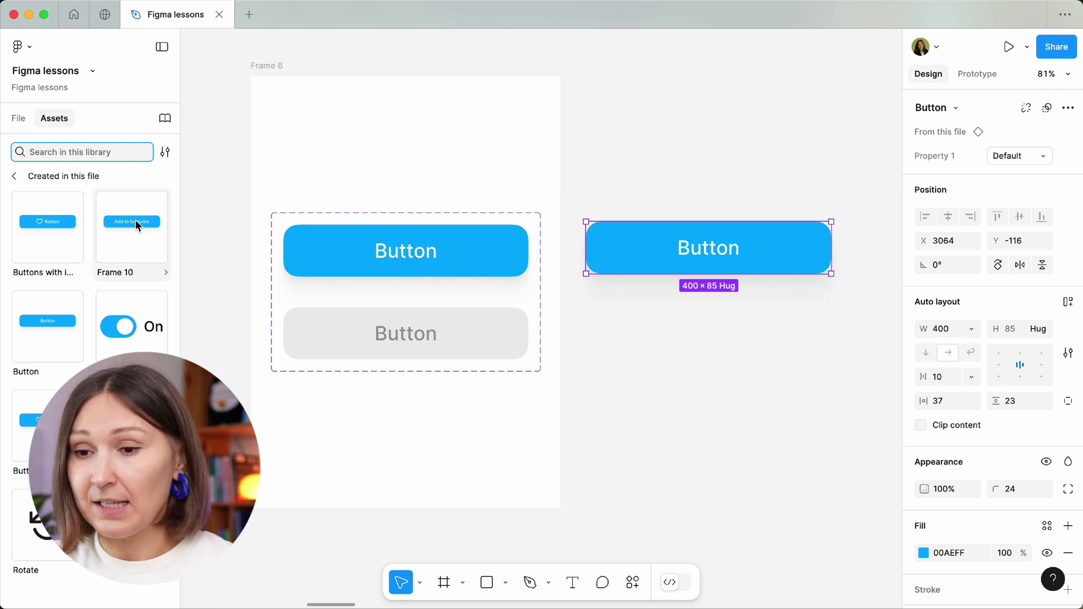
click(794, 186)
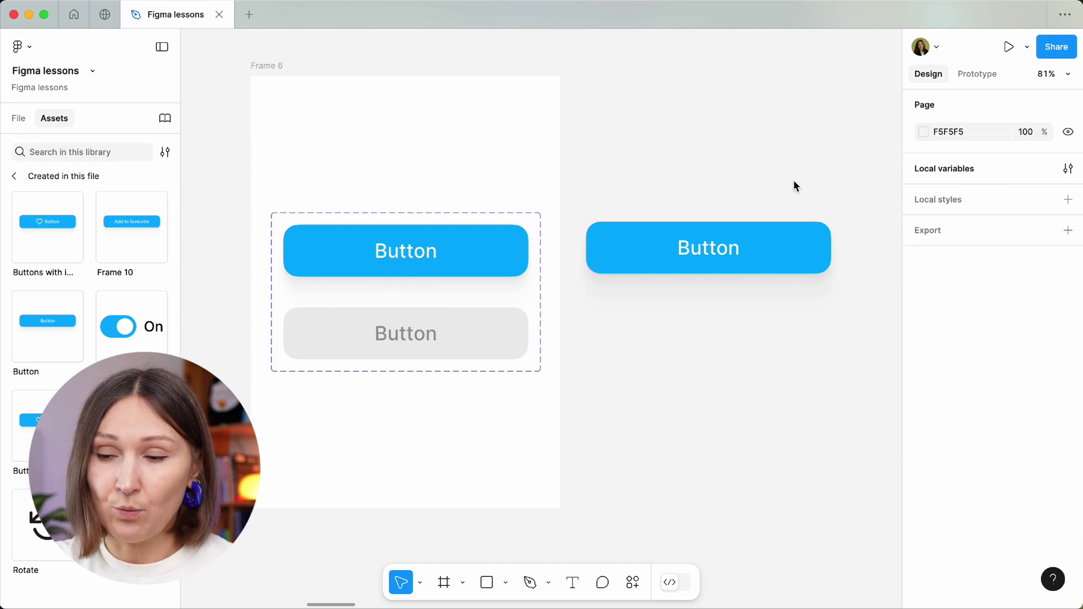
Switch the button instance's Property 1 to Disabled and back to Default.
click(781, 269)
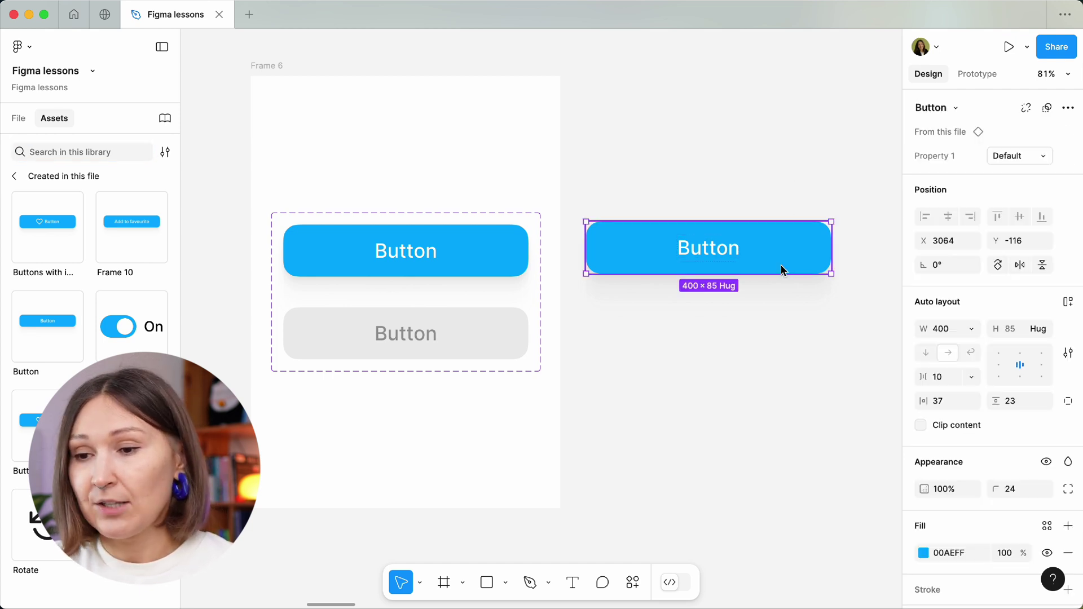
click(1018, 154)
click(1020, 170)
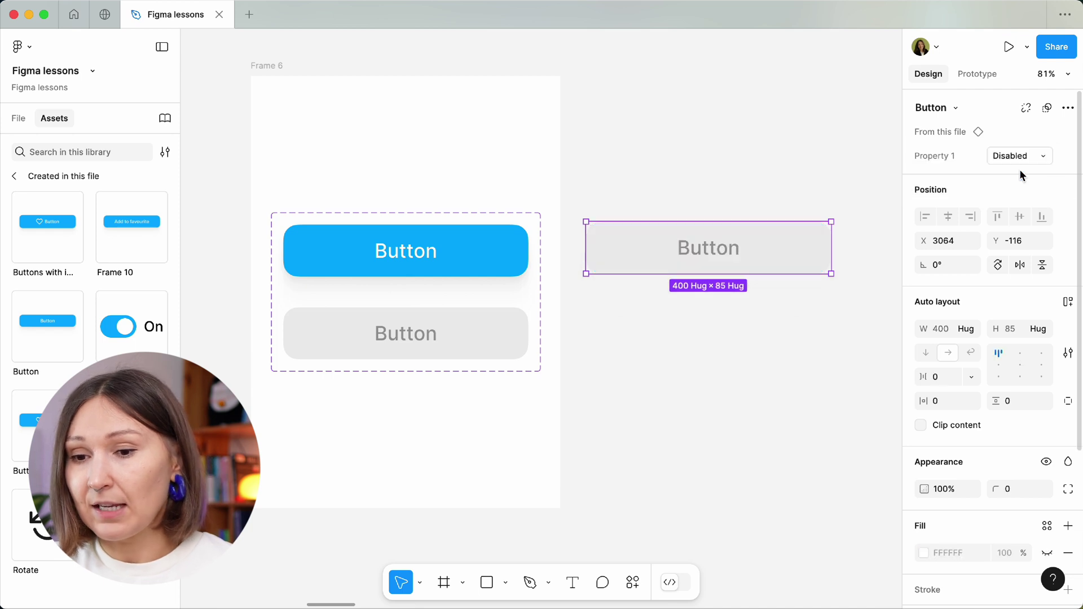
click(1022, 159)
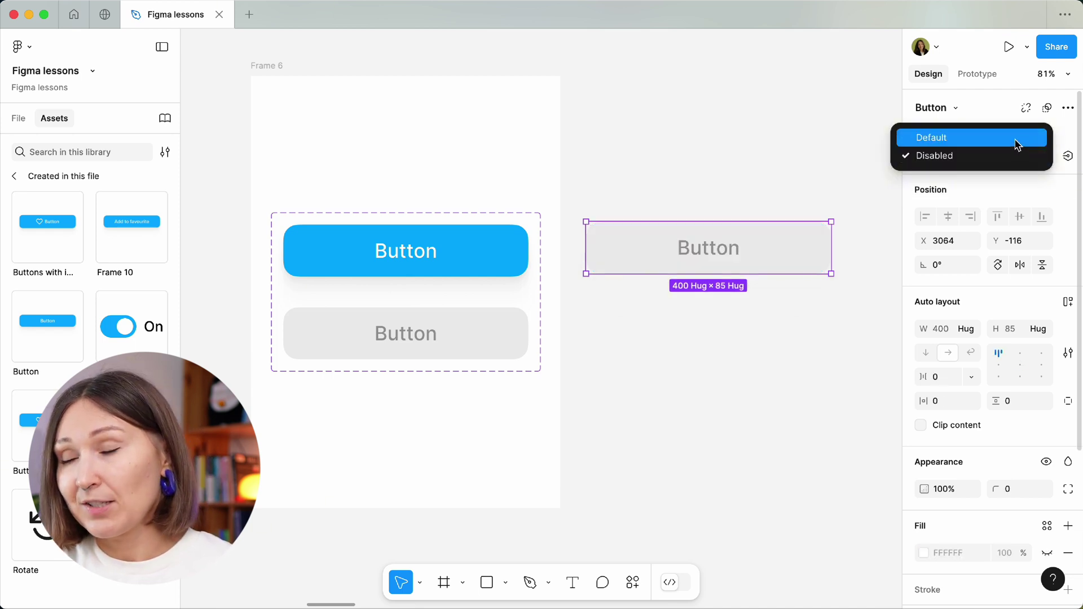
click(1017, 141)
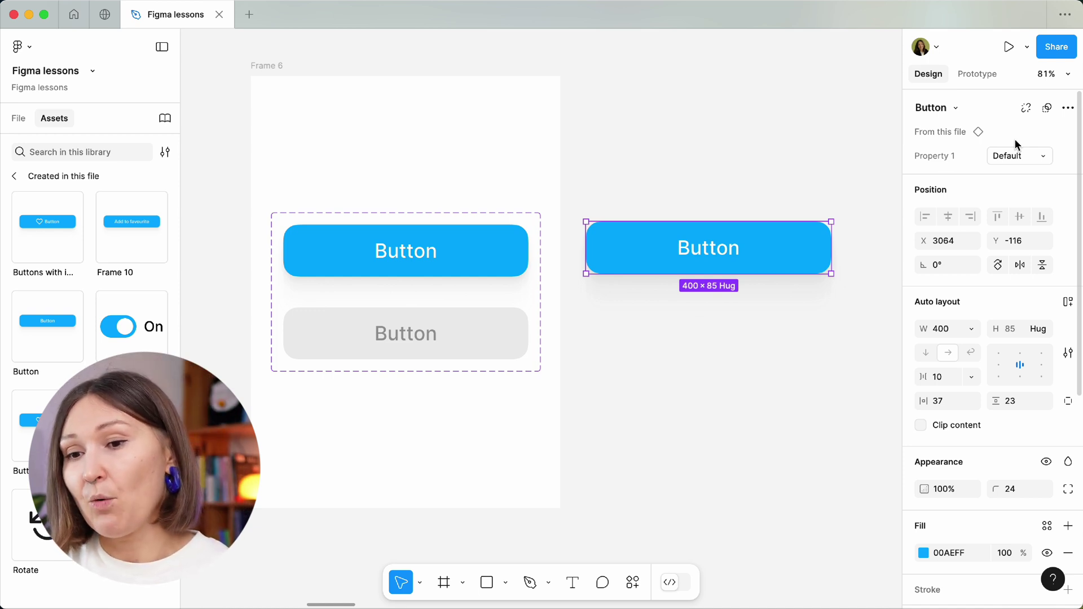
Rename the Button component set's variant property from Property 1 to State.
click(524, 246)
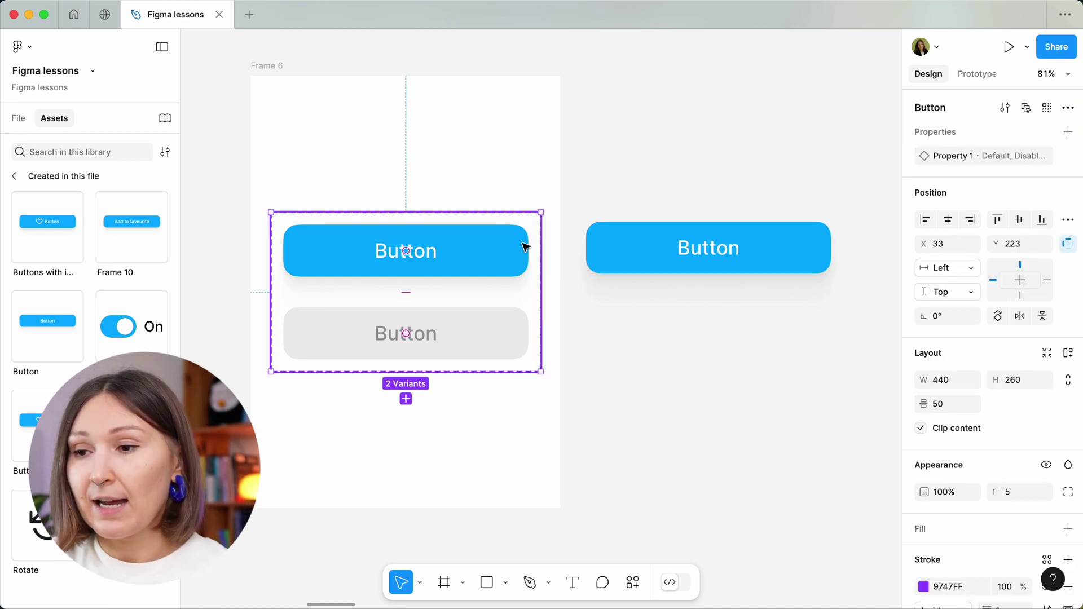
double_click(955, 160)
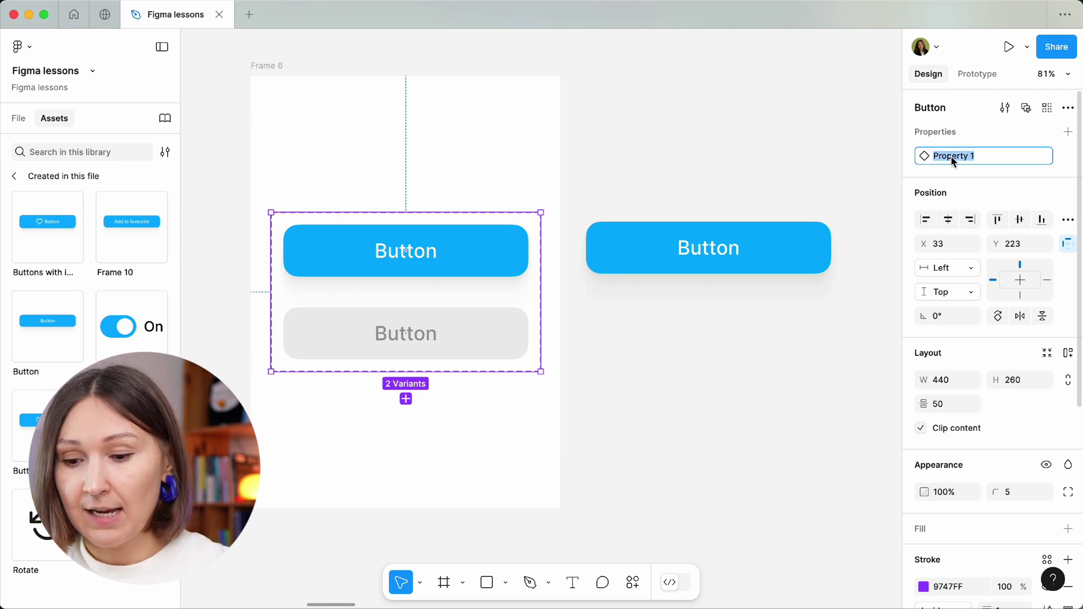
text(State)
key(Return)
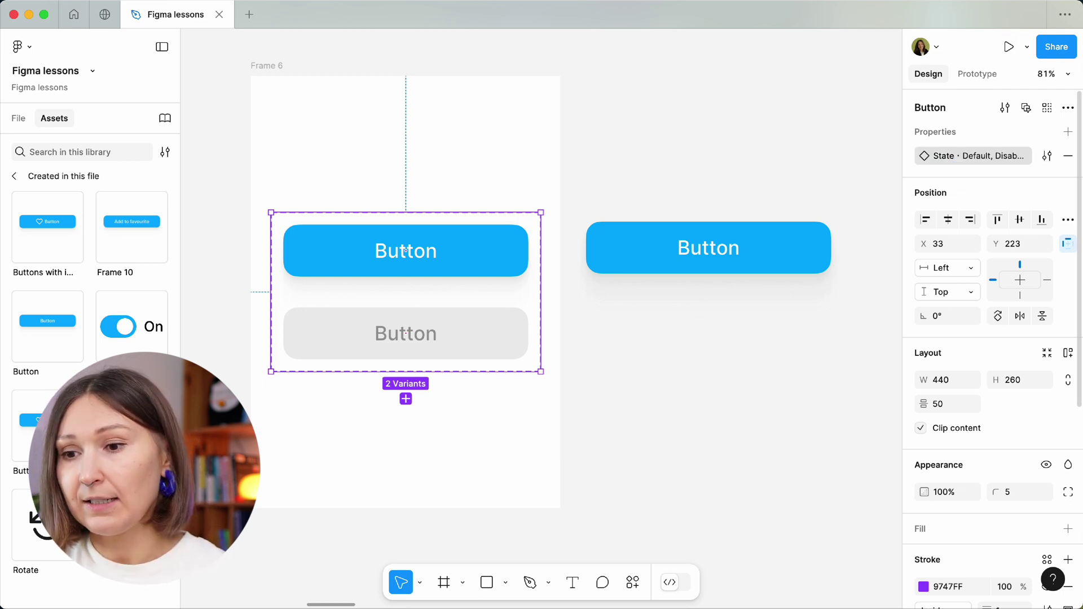
click(831, 228)
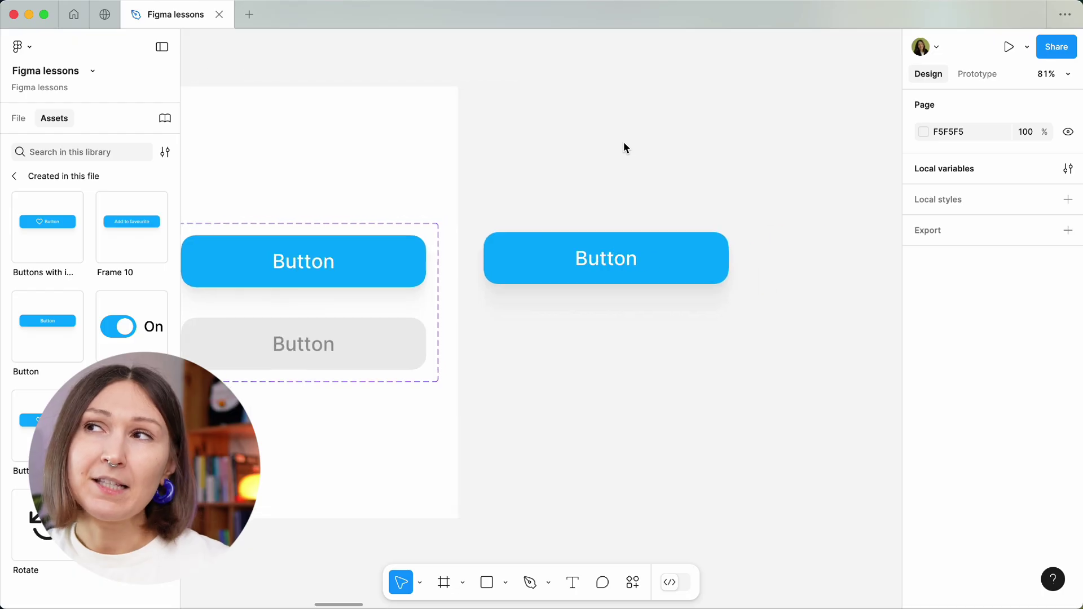
Duplicate the heart-icon button in the Boolean frame, placing the copy directly below the original.
scroll(625, 145, right, 10)
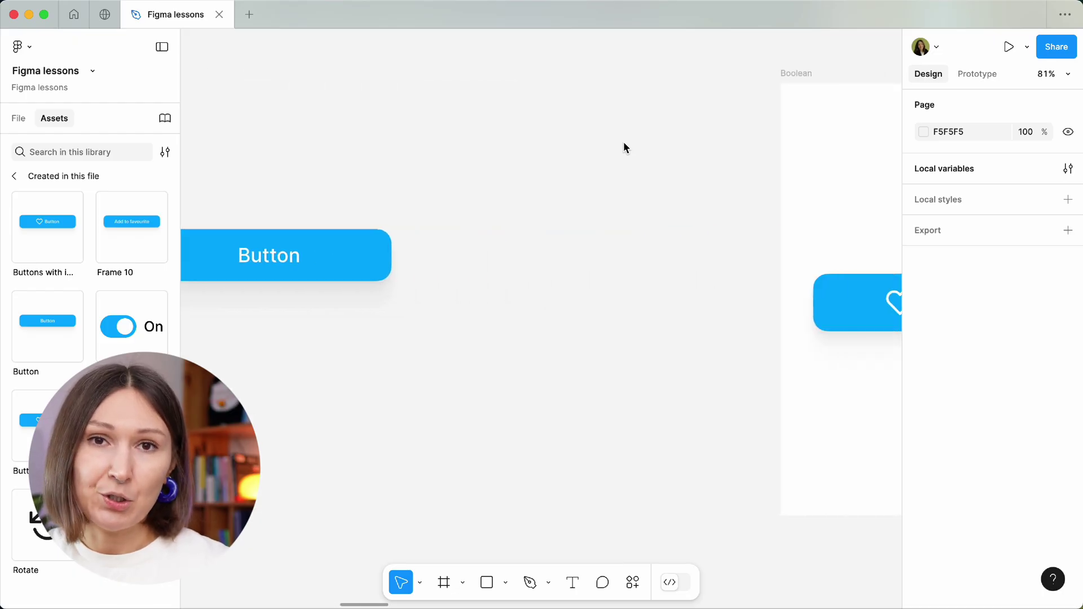
scroll(625, 147, left, 3)
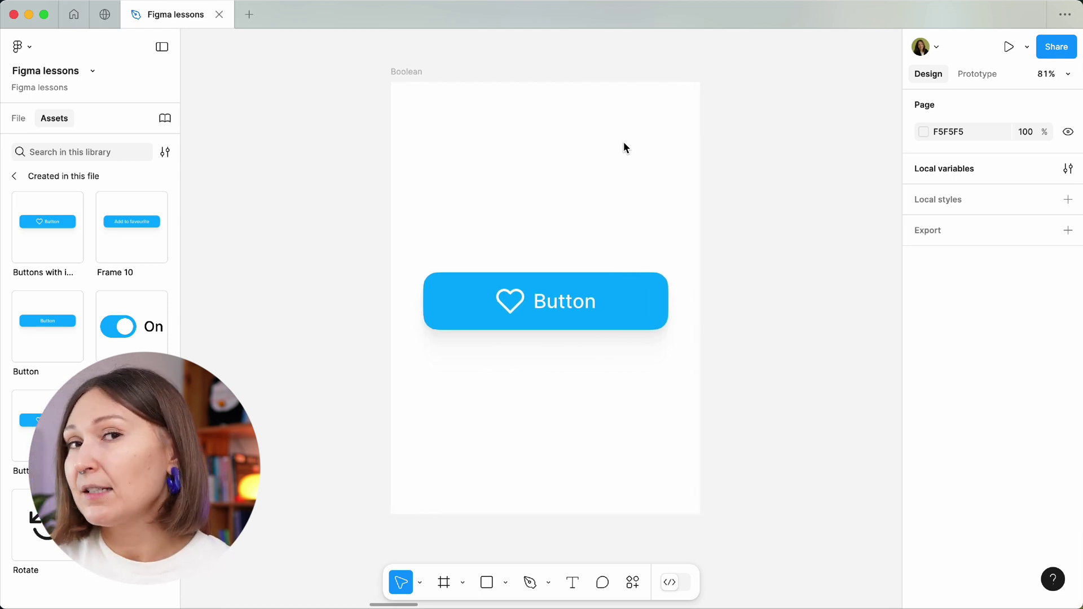
click(582, 288)
click(20, 117)
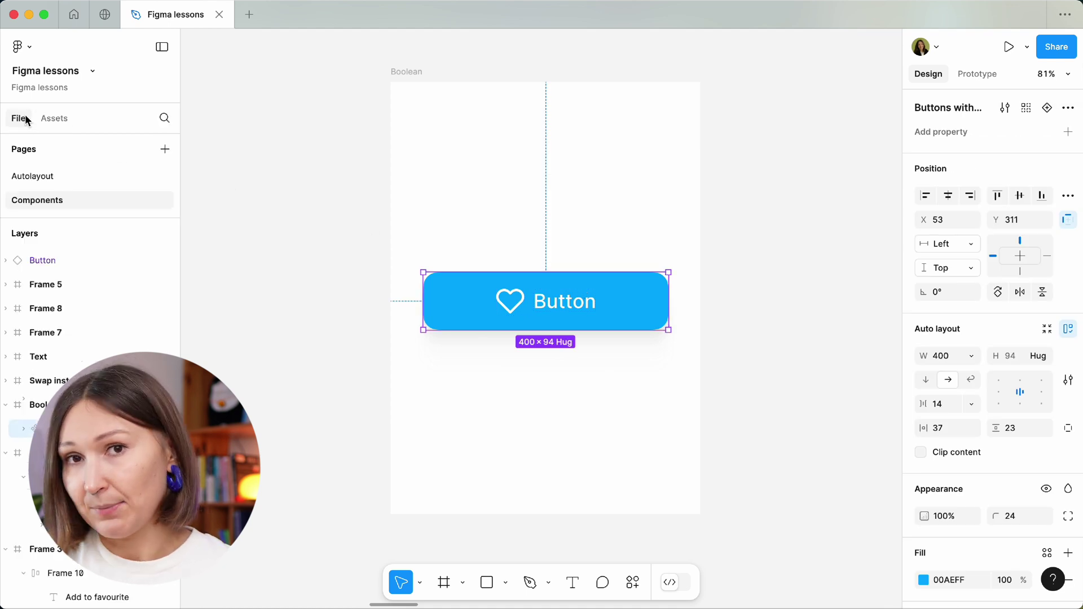
mouse_move(580, 312)
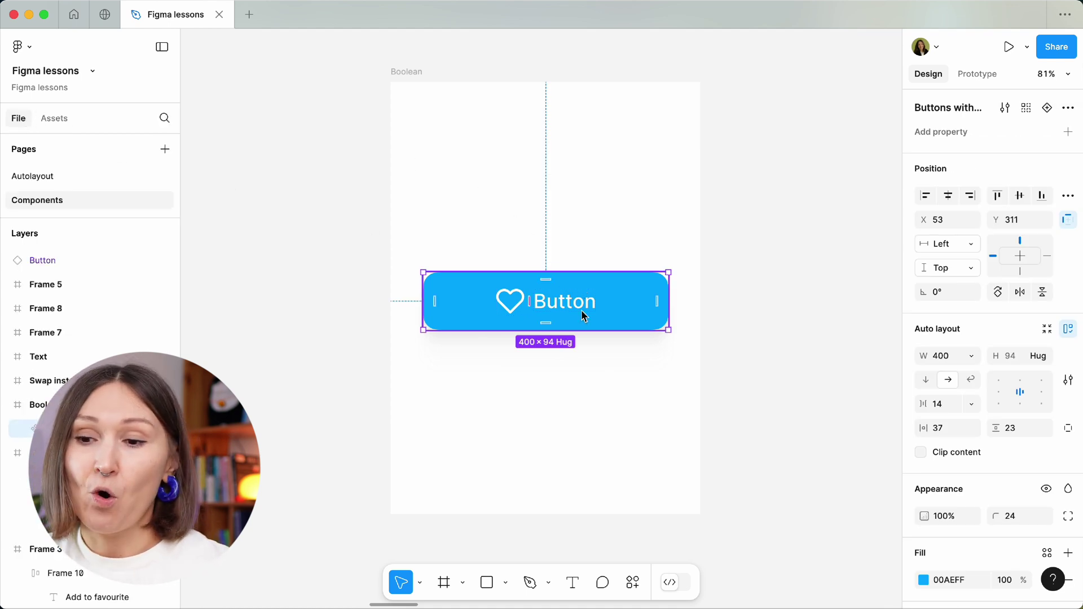
drag(609, 316, 609, 386)
Hide the heart icon in the lower button copy and toggle its visibility until it is shown again.
double_click(509, 375)
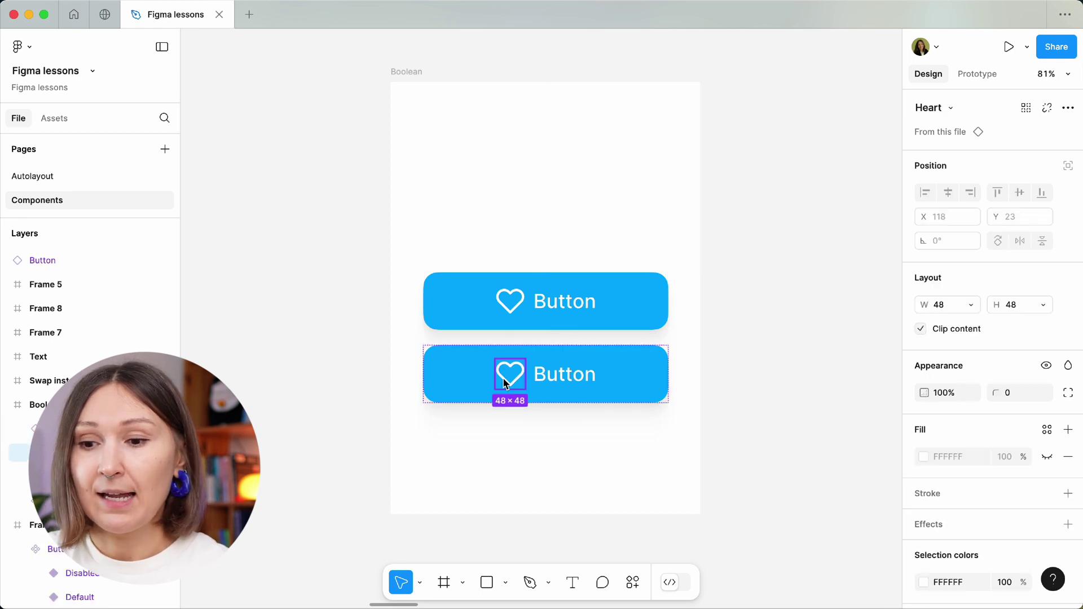
key(Delete)
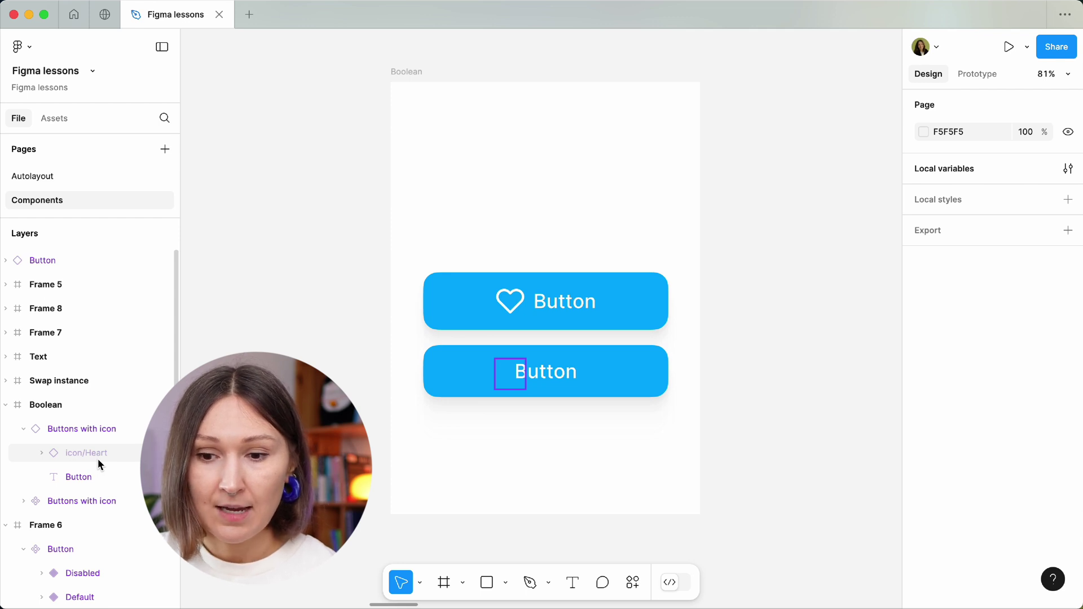
click(162, 453)
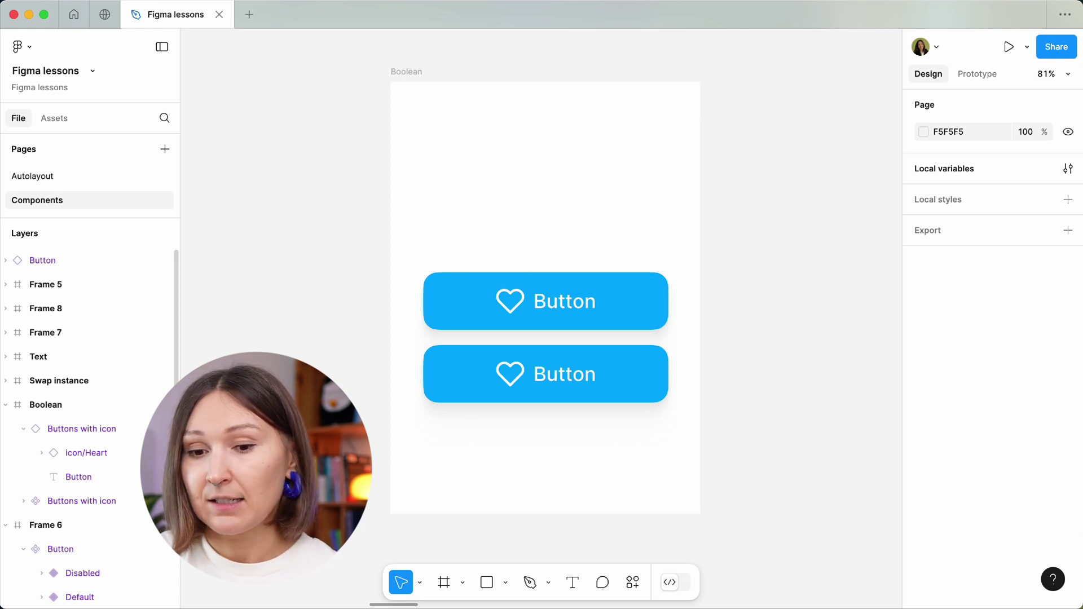
click(161, 452)
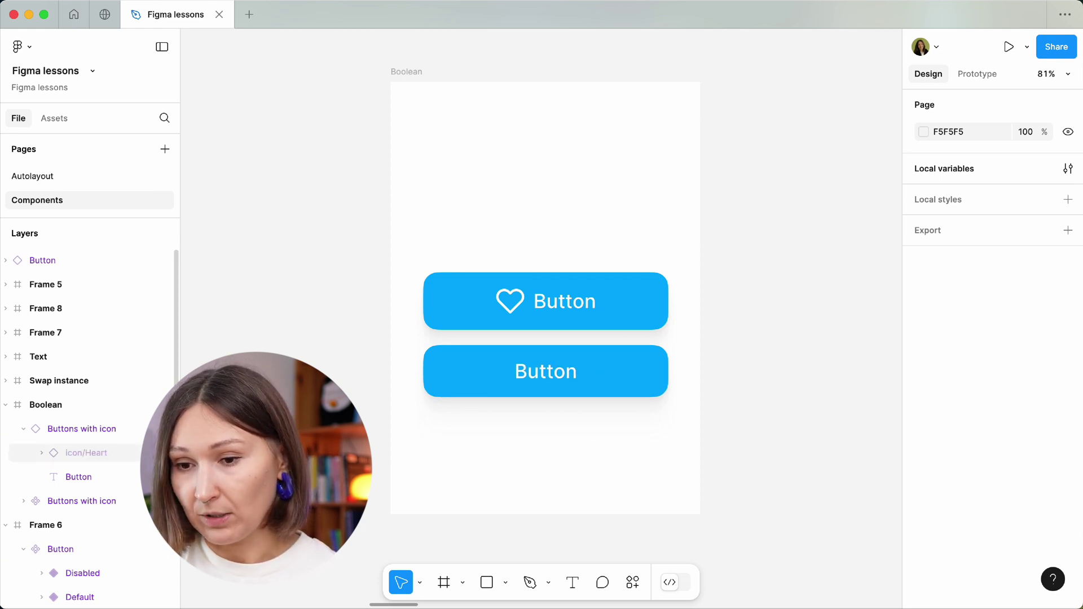
click(162, 453)
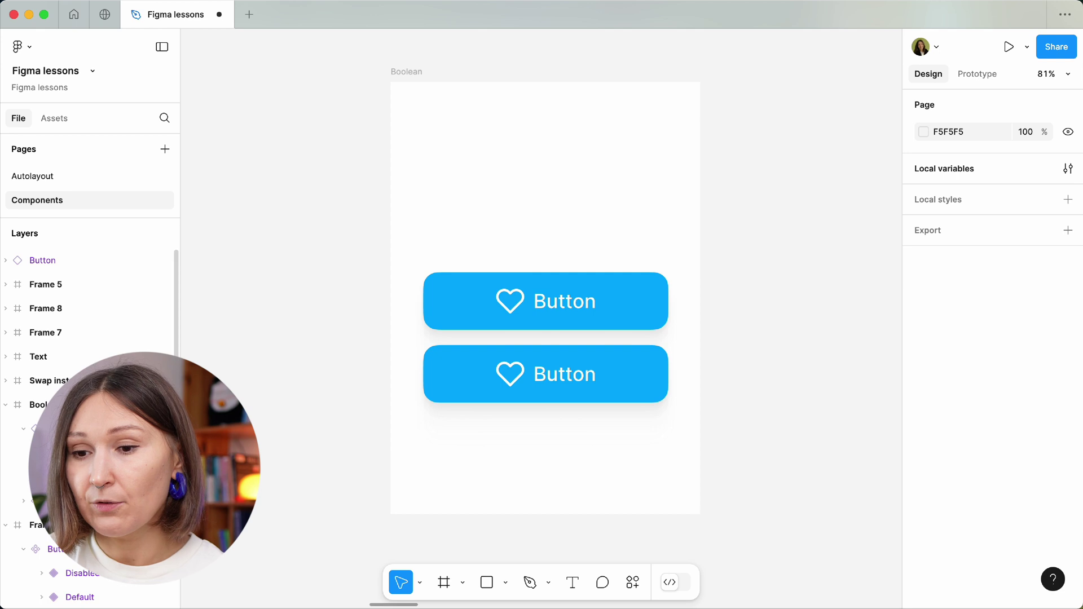
Turn the lower heart-icon button copy into a component of its own.
click(453, 397)
click(452, 396)
right_click(452, 395)
key(Escape)
click(1025, 107)
Remove the heart icon from the lower button component.
click(514, 375)
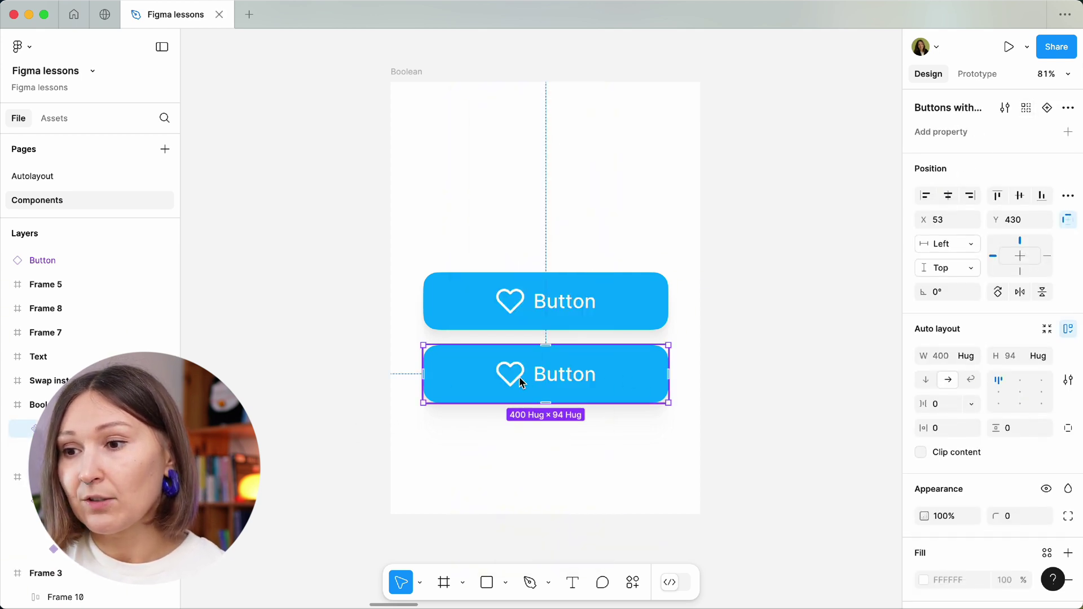
click(519, 380)
key(Delete)
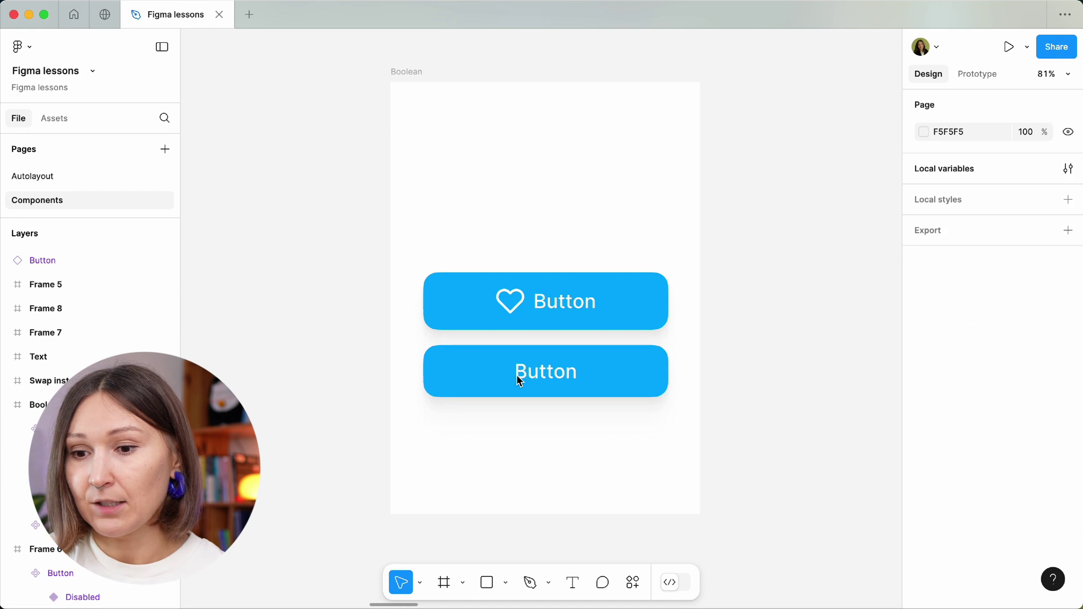
Combine the button with the heart icon and the one without it as variants of one component set.
click(564, 390)
click(418, 429)
drag(648, 241, 654, 237)
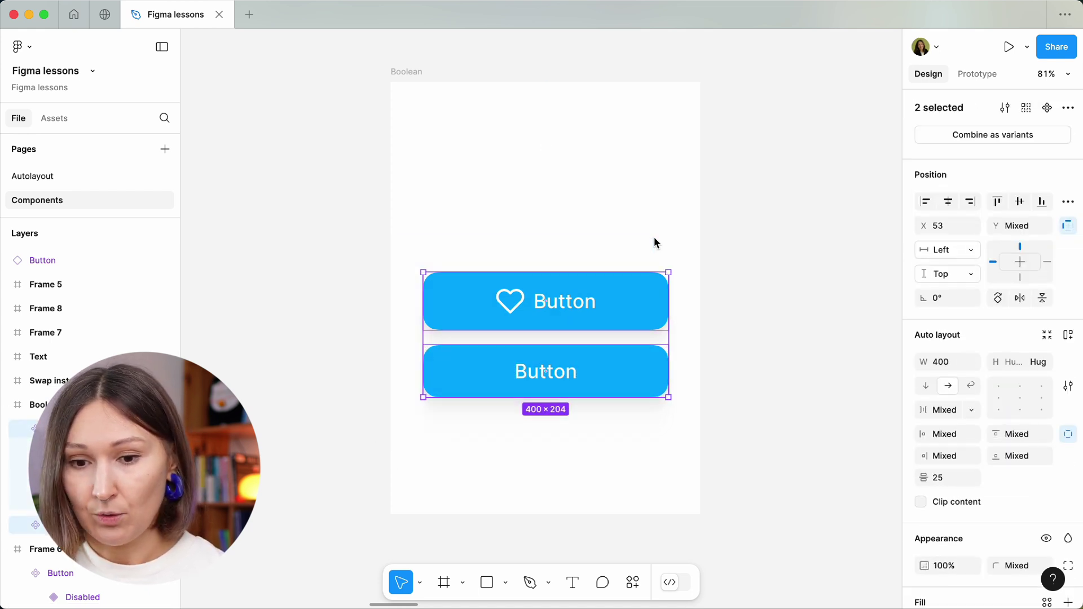
click(1035, 135)
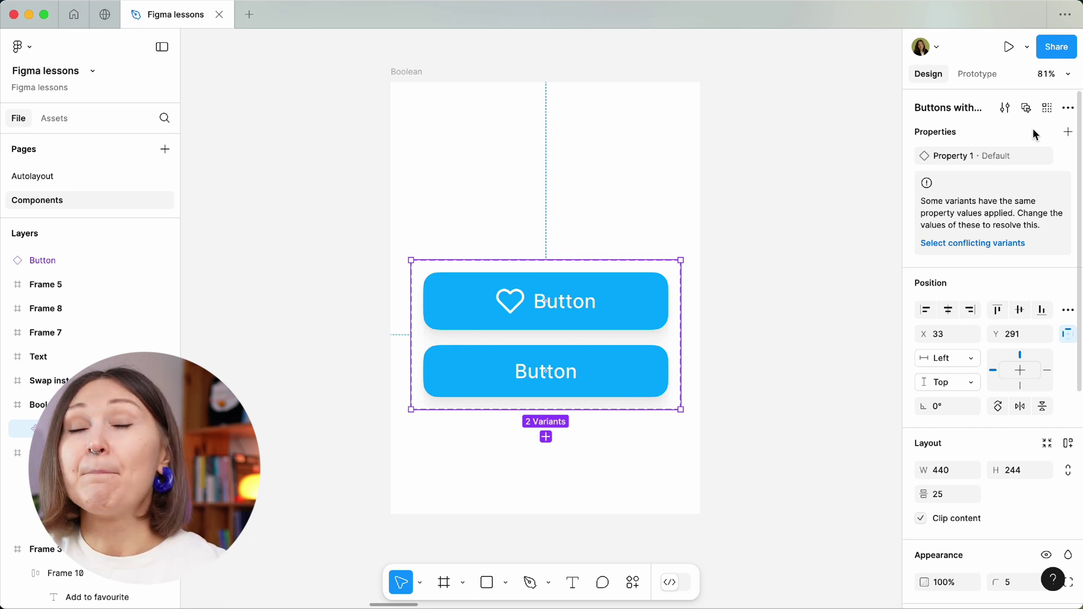
Undo the variant combination and the icon removal, and delete the lower button from the Boolean frame.
key(super+z)
key(super+z)
key(super+z)
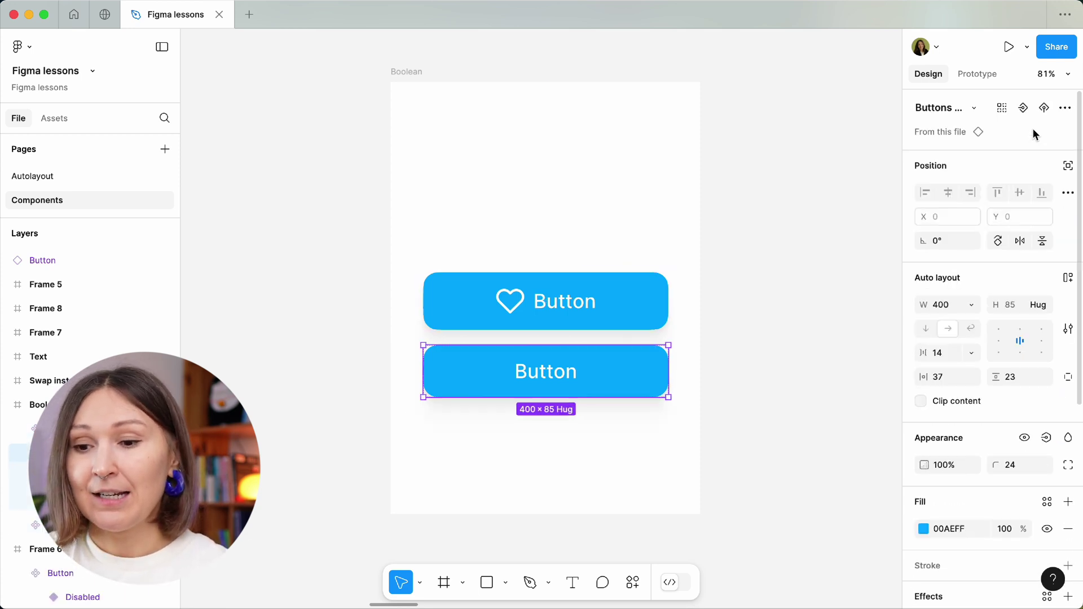
key(super+shift+z)
key(super+shift+z)
key(super+shift+z)
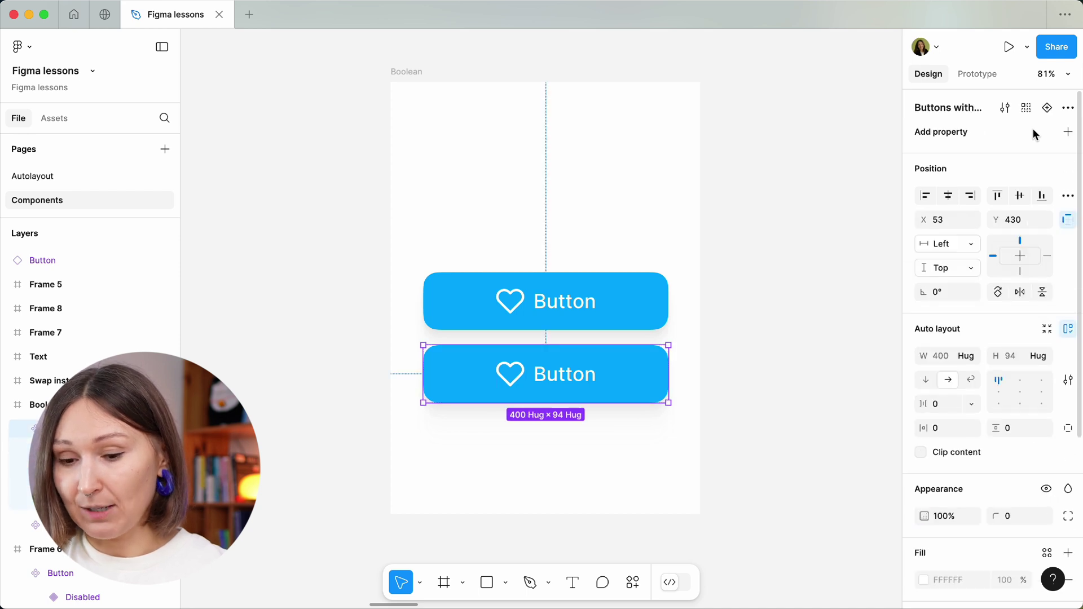
key(Delete)
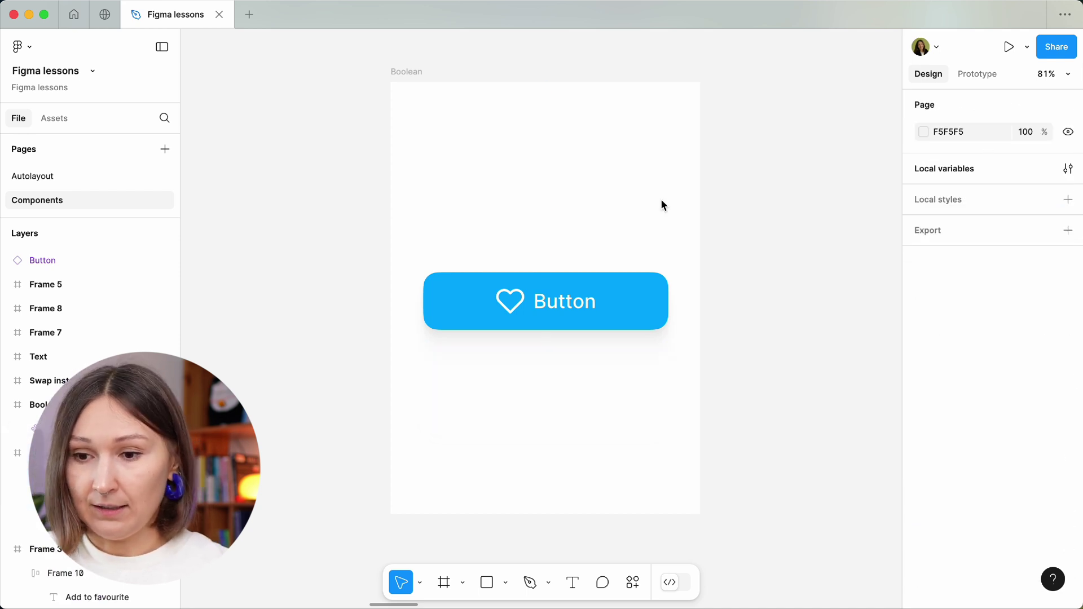
Add a Boolean component property named Icon with the value True to the heart-icon button.
click(619, 300)
click(1068, 132)
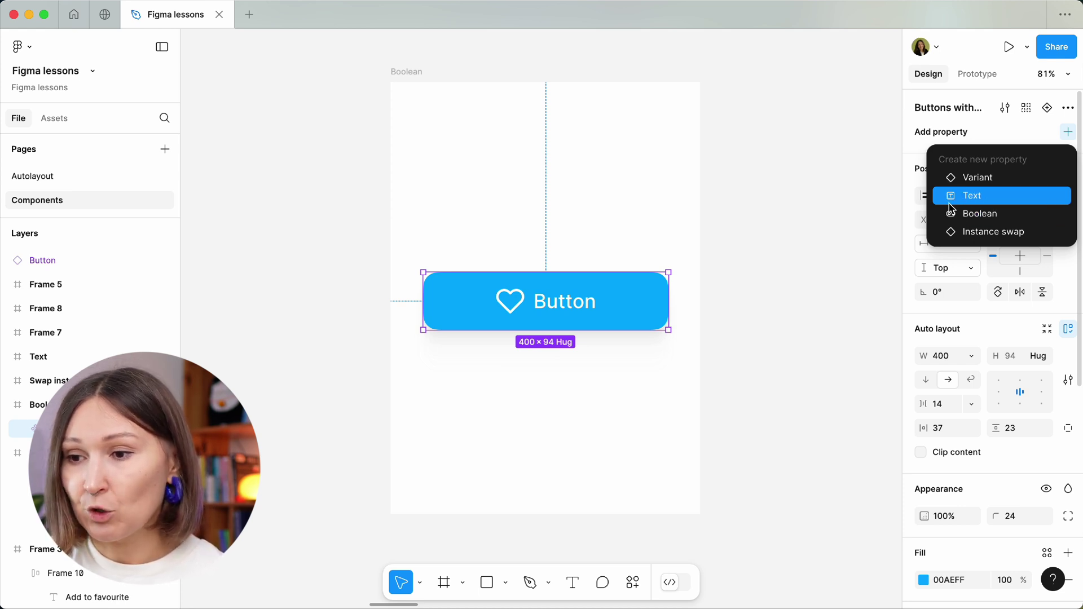
click(1025, 216)
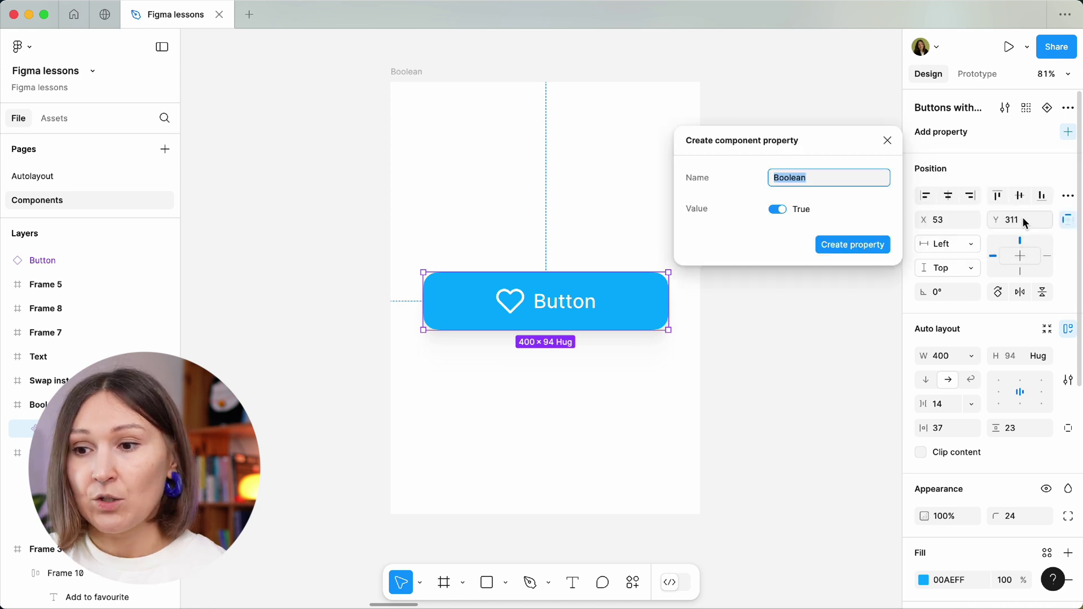
text(Icon)
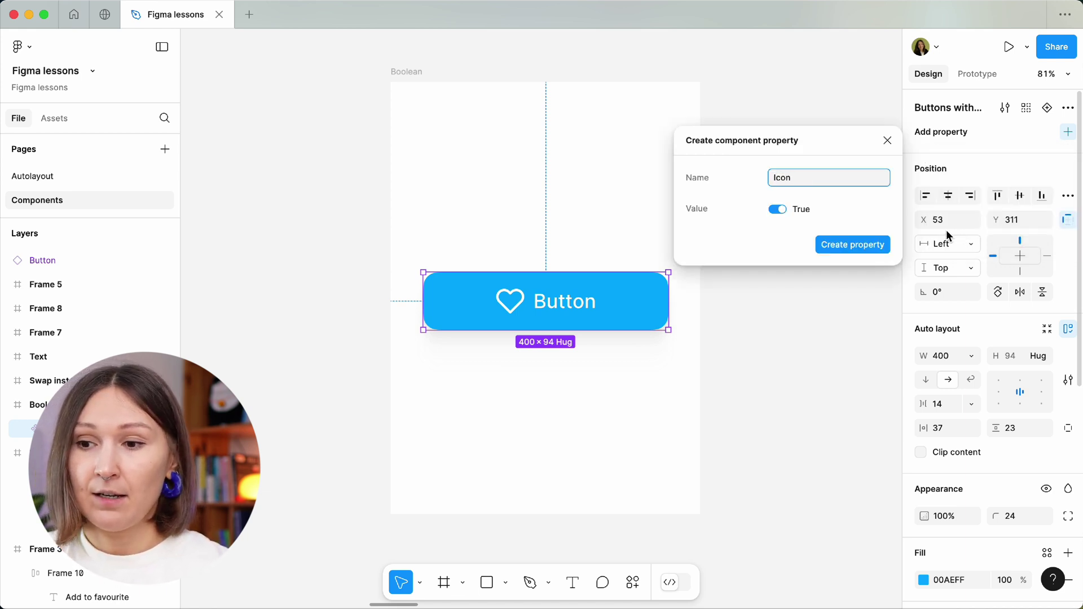
click(778, 209)
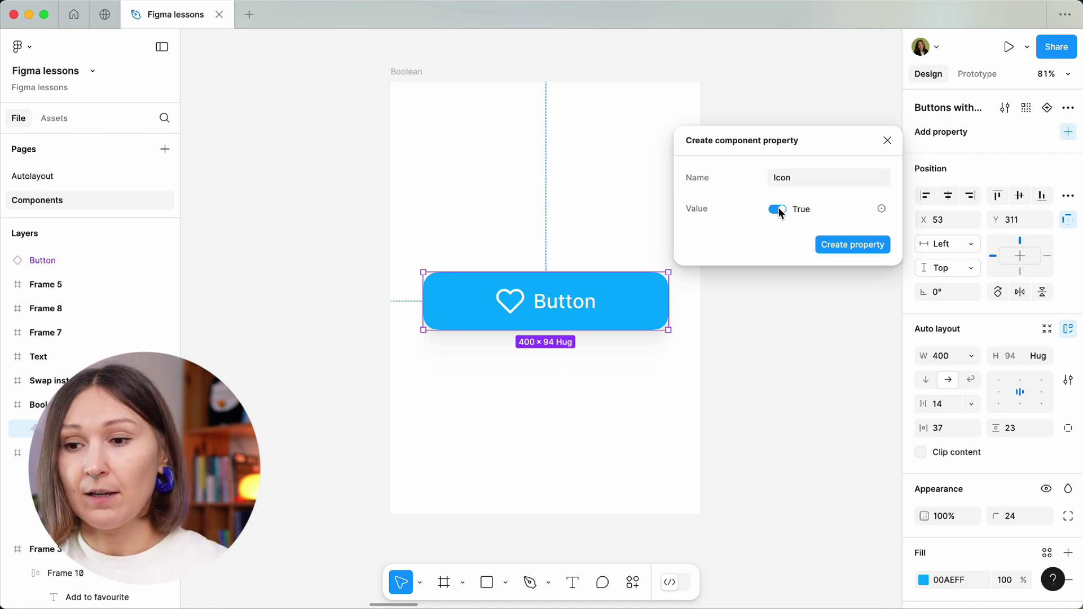
click(852, 246)
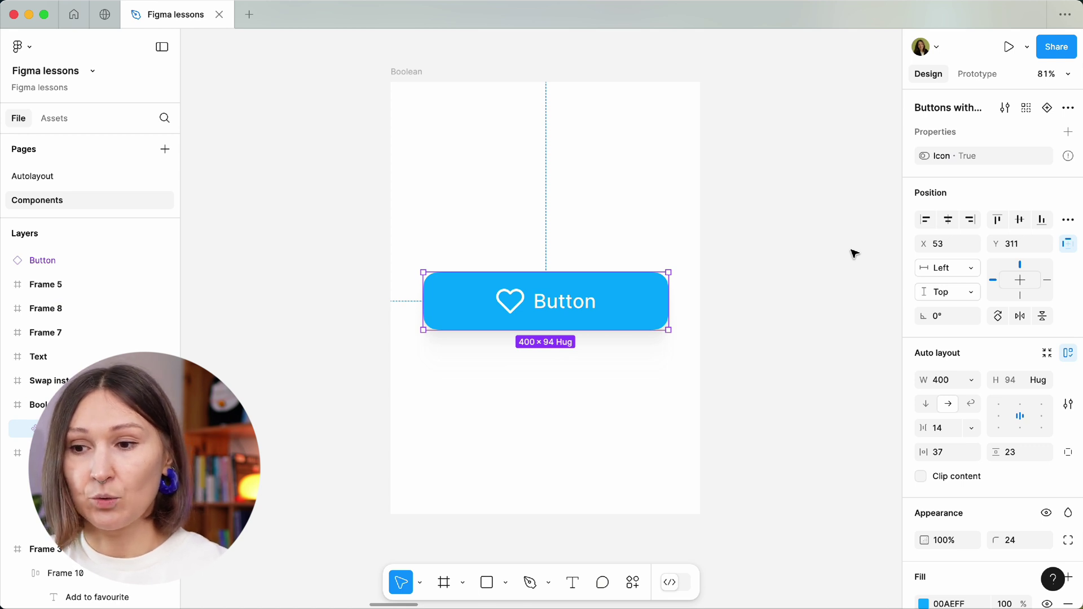
Link the visibility of the heart icon inside the button component to the Boolean Icon property.
mouse_move(1063, 167)
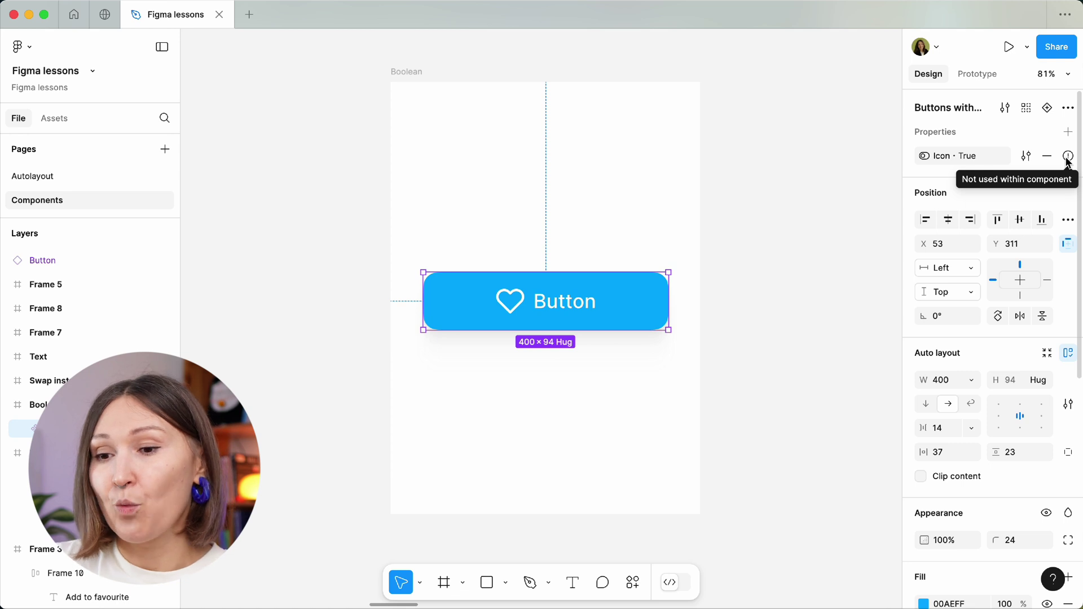
click(513, 304)
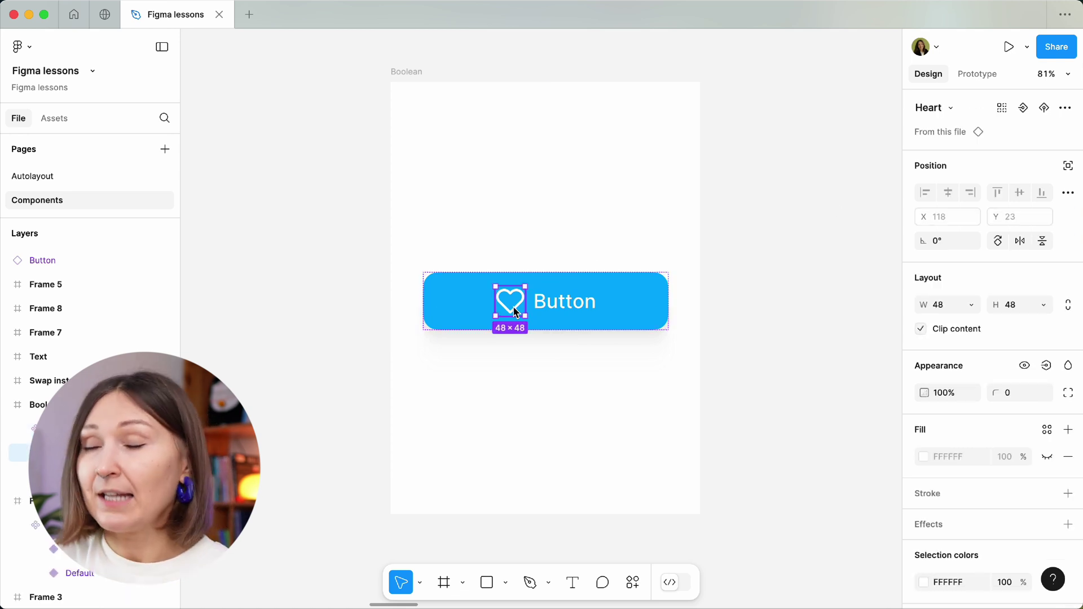
click(1046, 367)
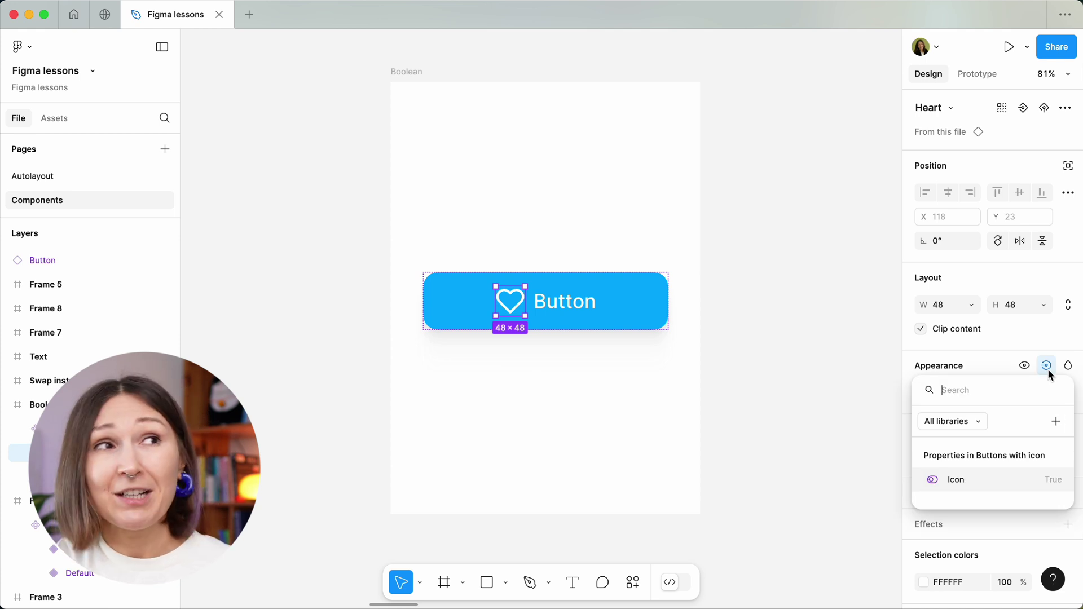
click(1003, 480)
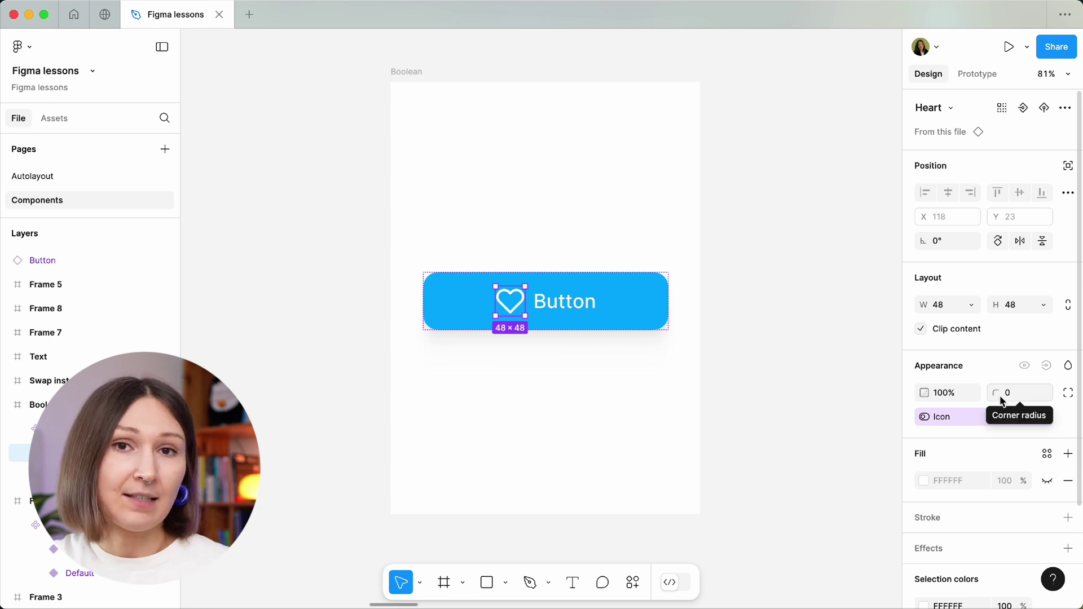
Try setting the heart icon's opacity to 0% and undo the change.
click(955, 395)
text(0)
key(Return)
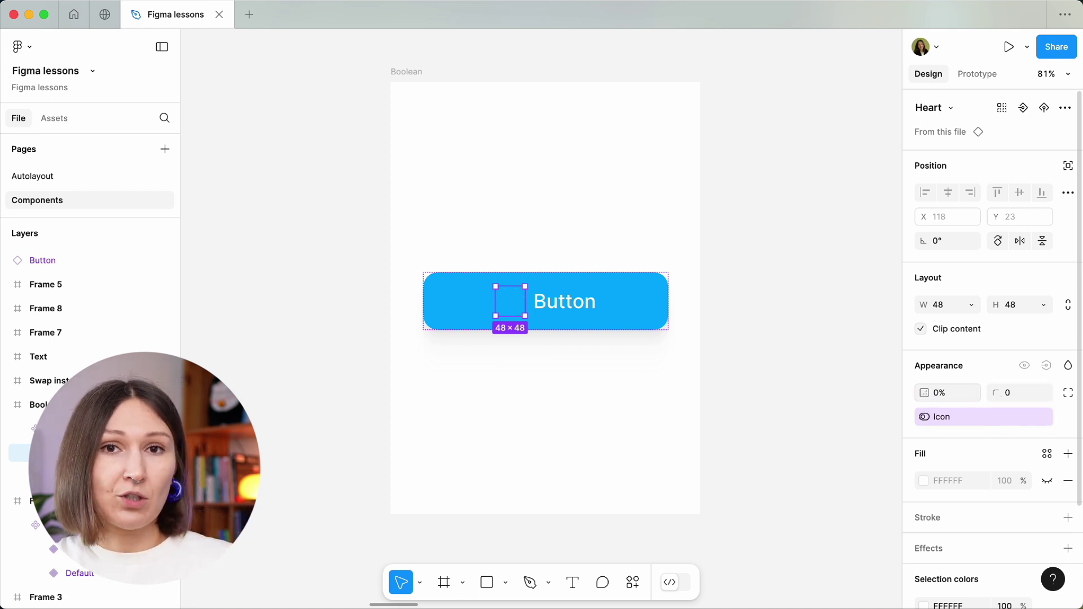
key(super+z)
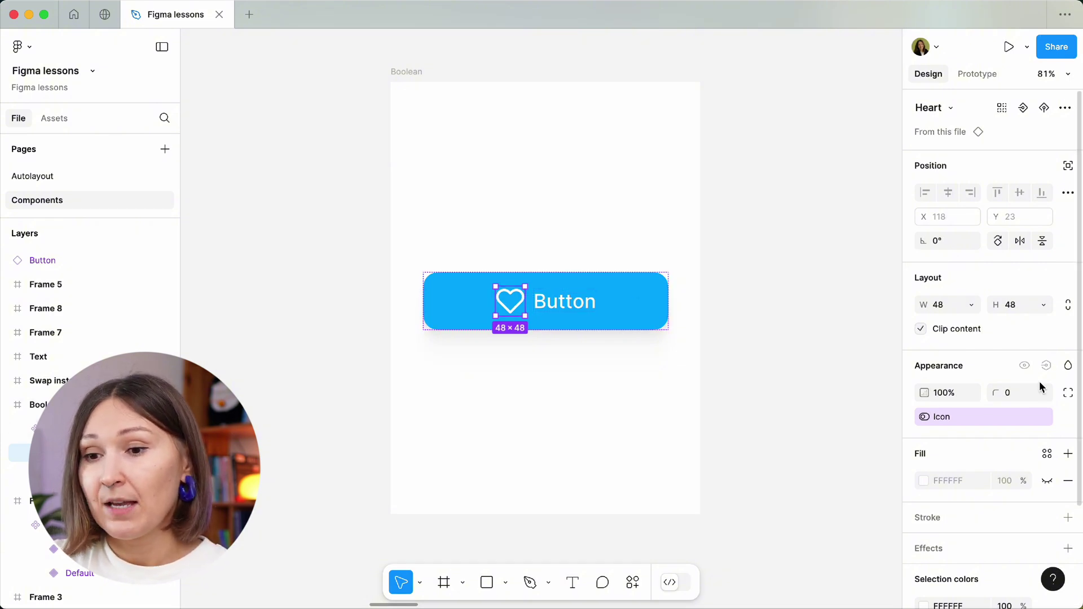
Place an instance of the button below the main component and switch its Icon property off and back on.
key(alt)
drag(653, 303, 652, 392)
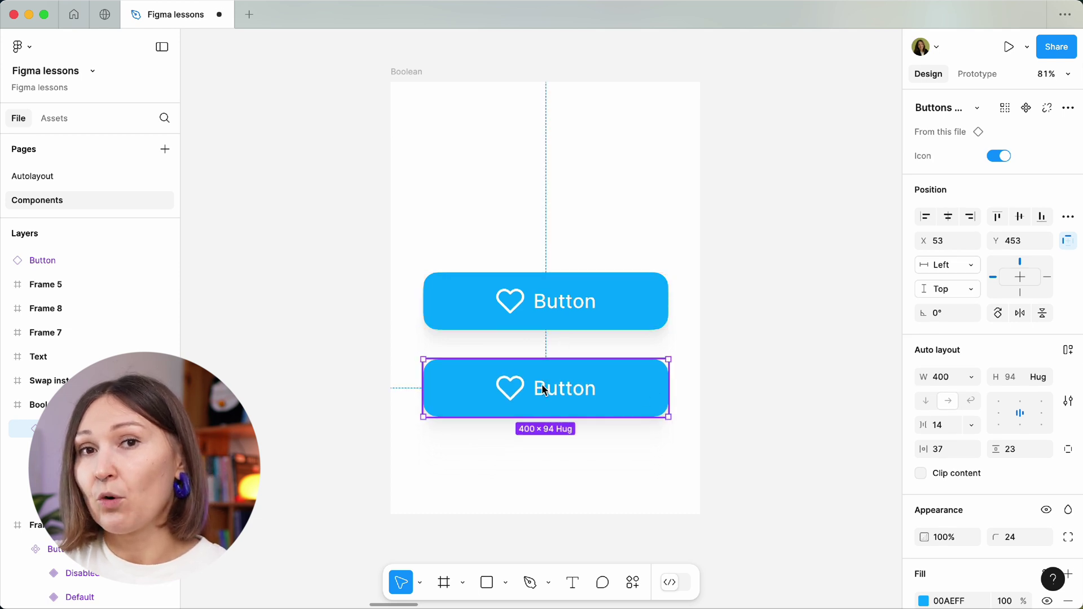
click(997, 157)
click(997, 156)
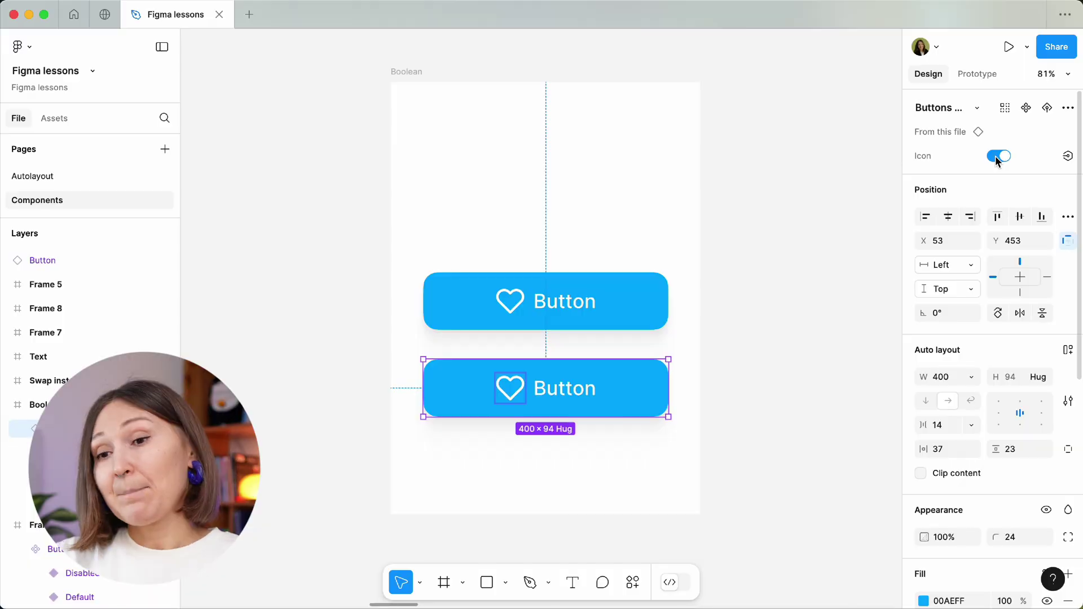
Define an instance swap property named Icon with the value Heart for the button component in the Swap instance frame.
key(n)
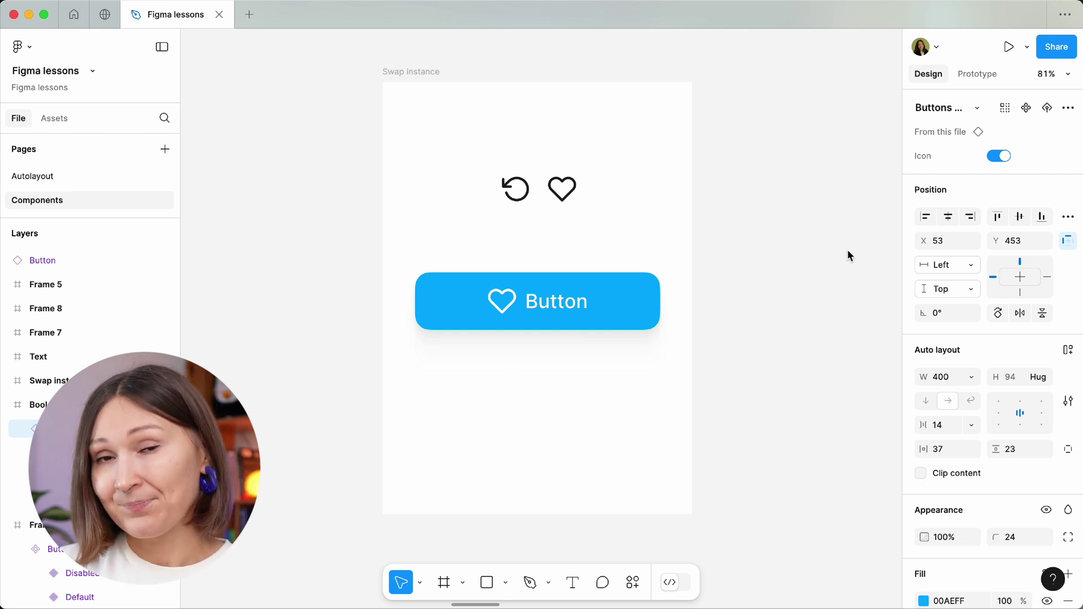
double_click(639, 301)
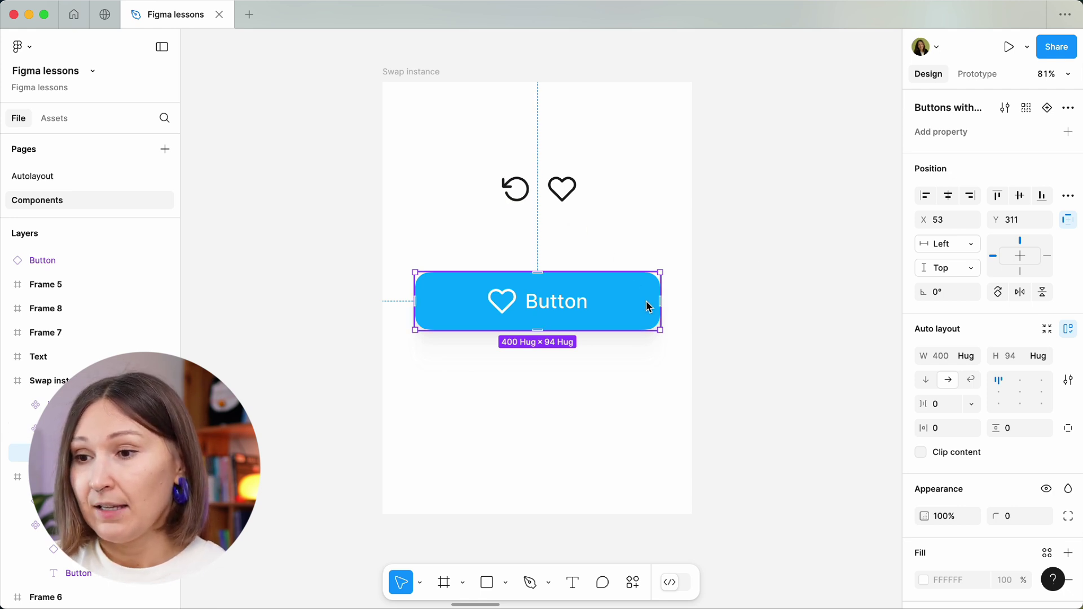
click(1068, 132)
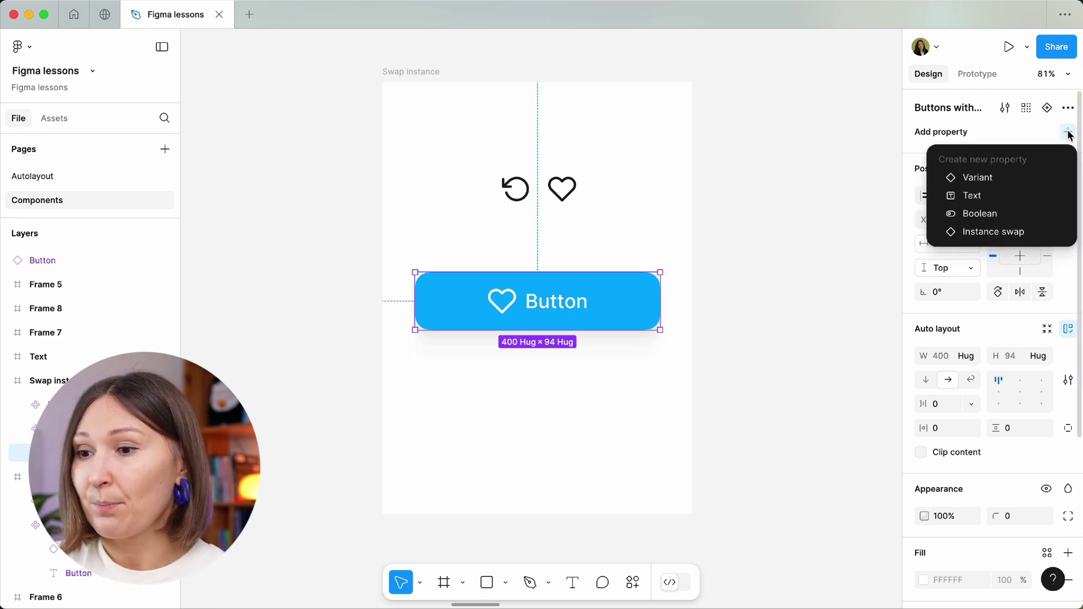
click(1034, 233)
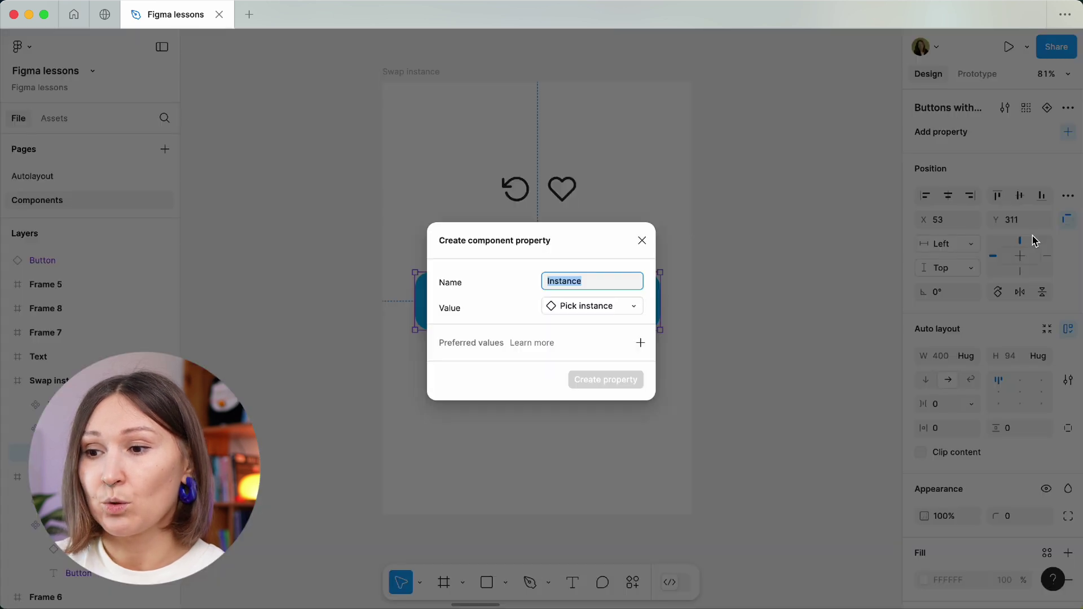
text(Icon)
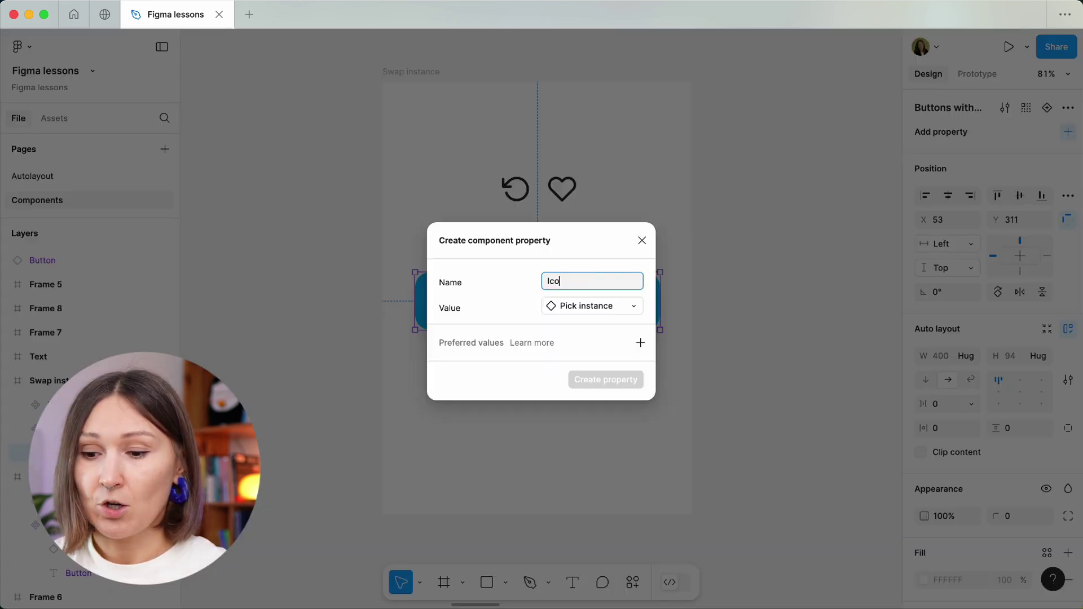
click(627, 310)
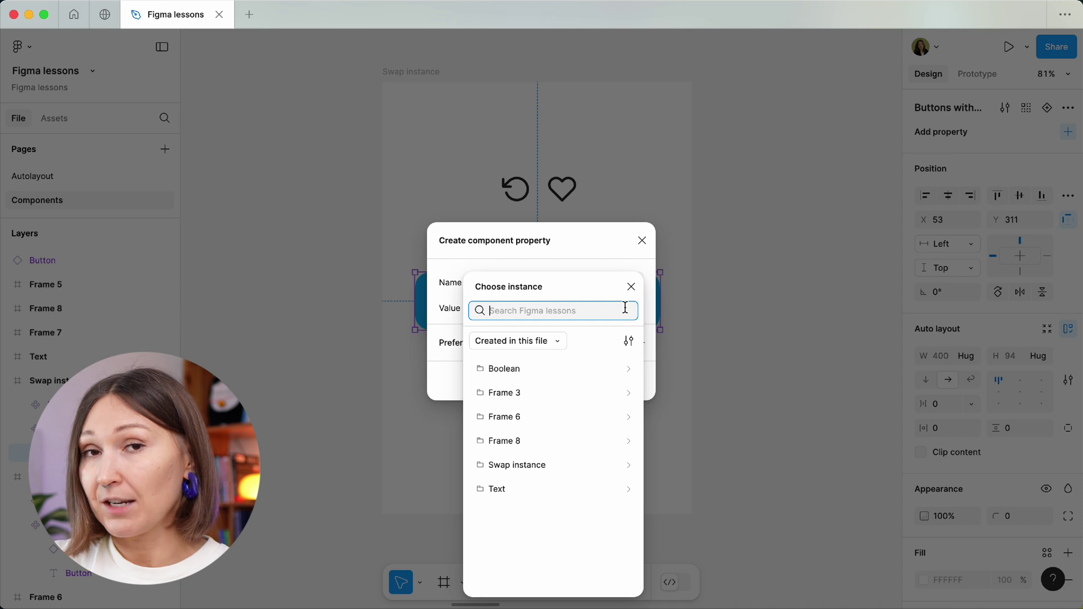
click(581, 471)
click(575, 443)
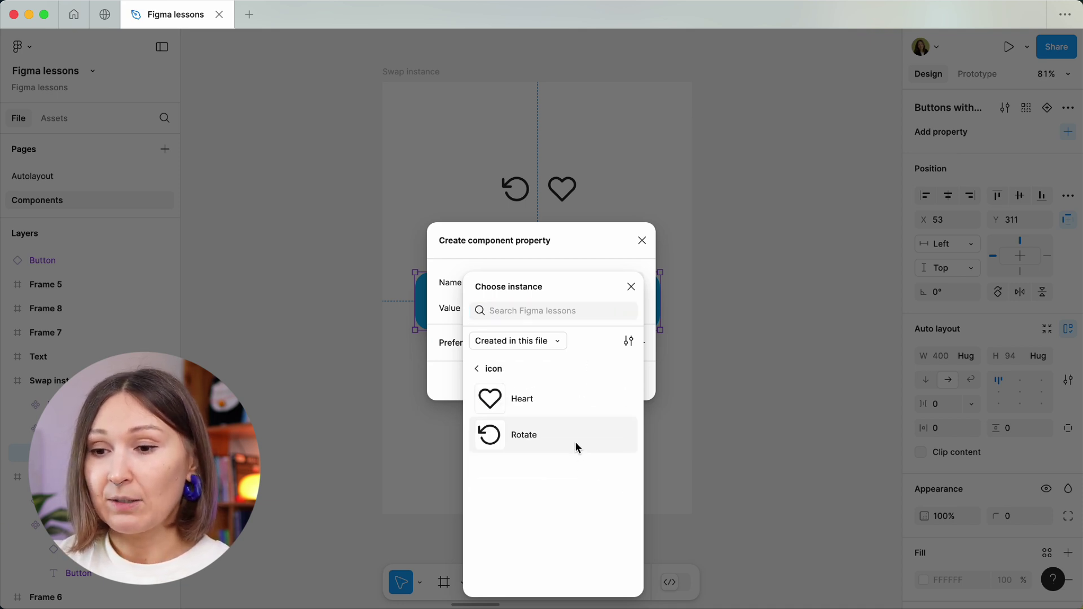
click(567, 407)
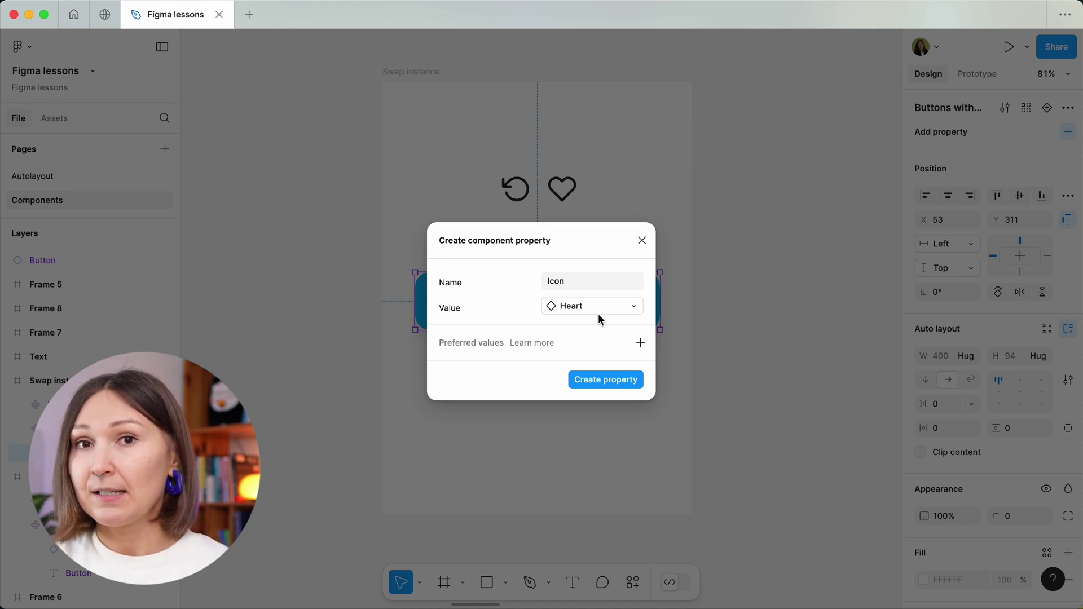
Add icon/Rotate and icon/Heart as the property's preferred values and create the property.
click(641, 344)
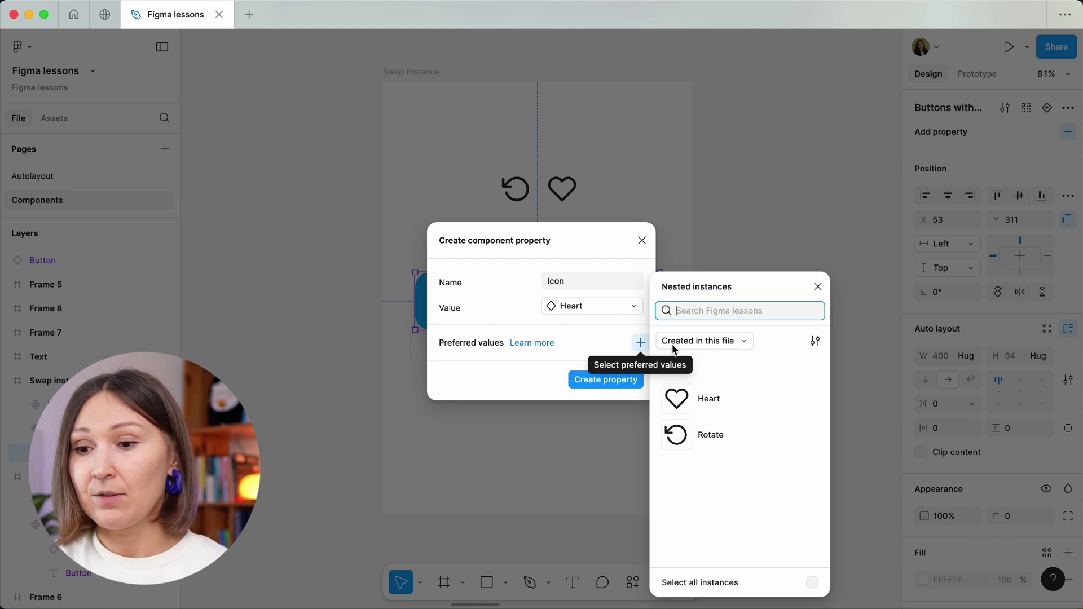
click(719, 434)
click(723, 402)
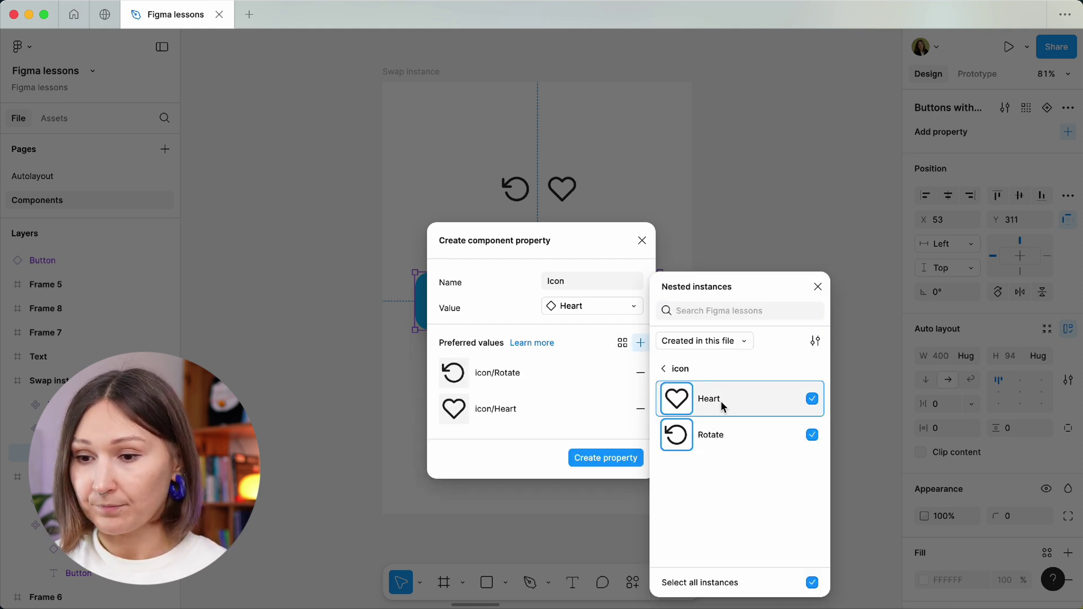
click(614, 457)
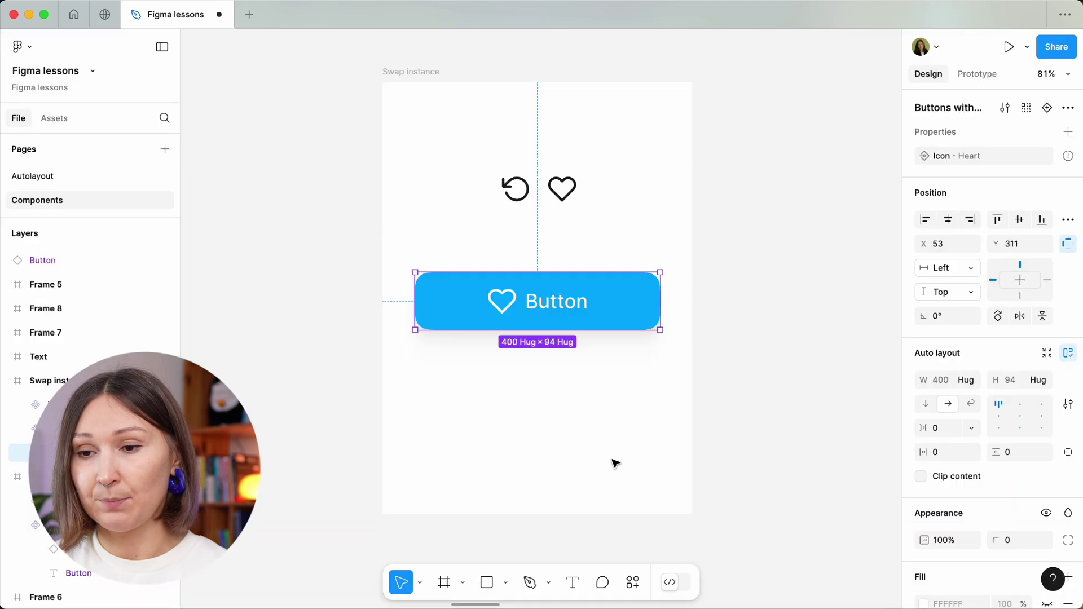
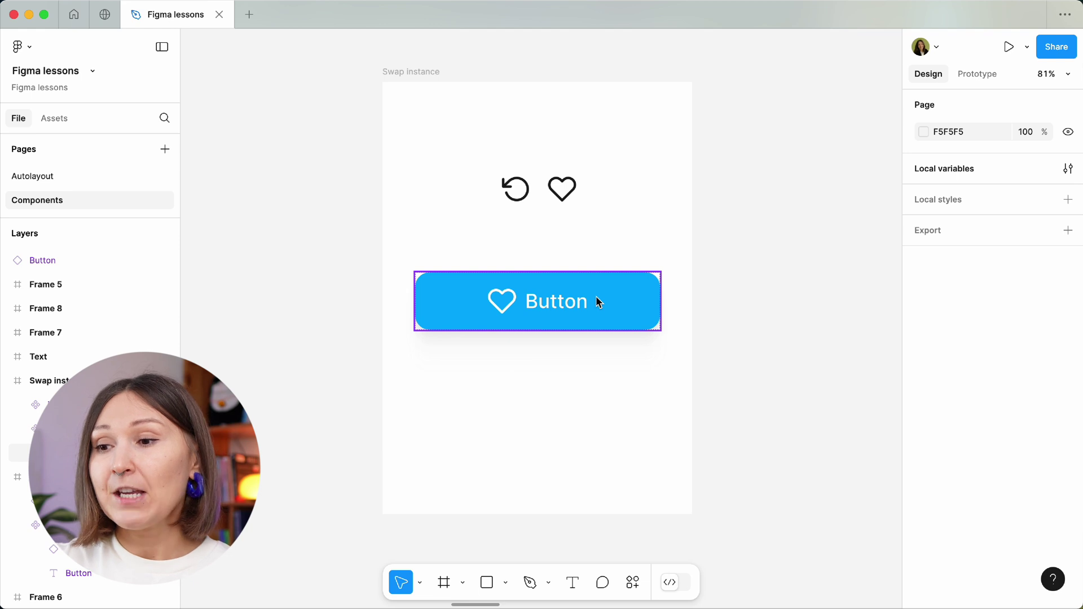
Apply the Icon instance swap property to the heart icon nested in the button component.
click(597, 298)
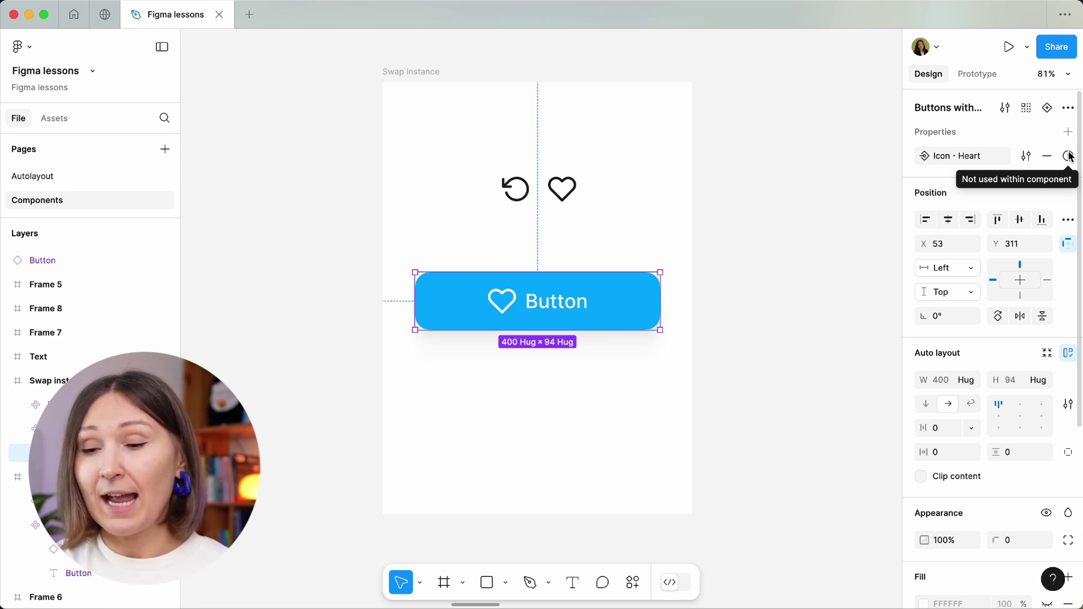
click(498, 304)
click(498, 304)
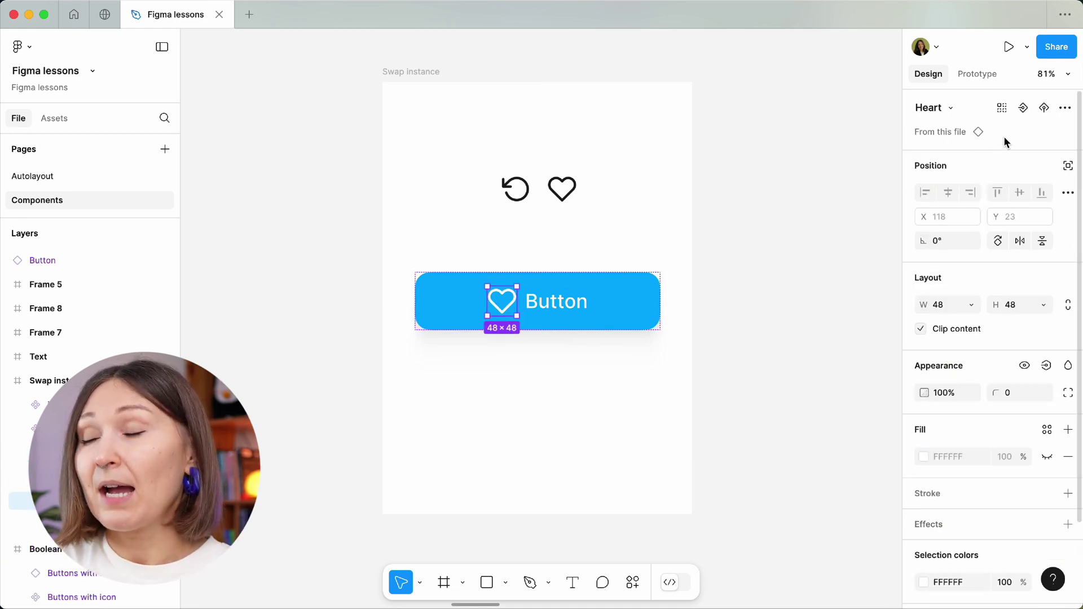
click(1023, 108)
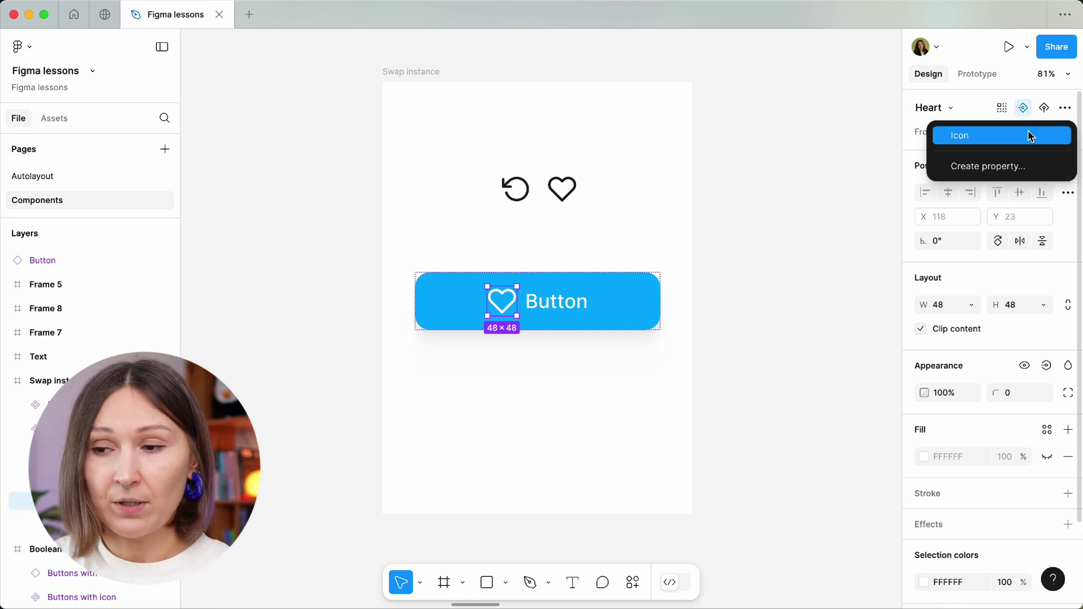
click(1030, 136)
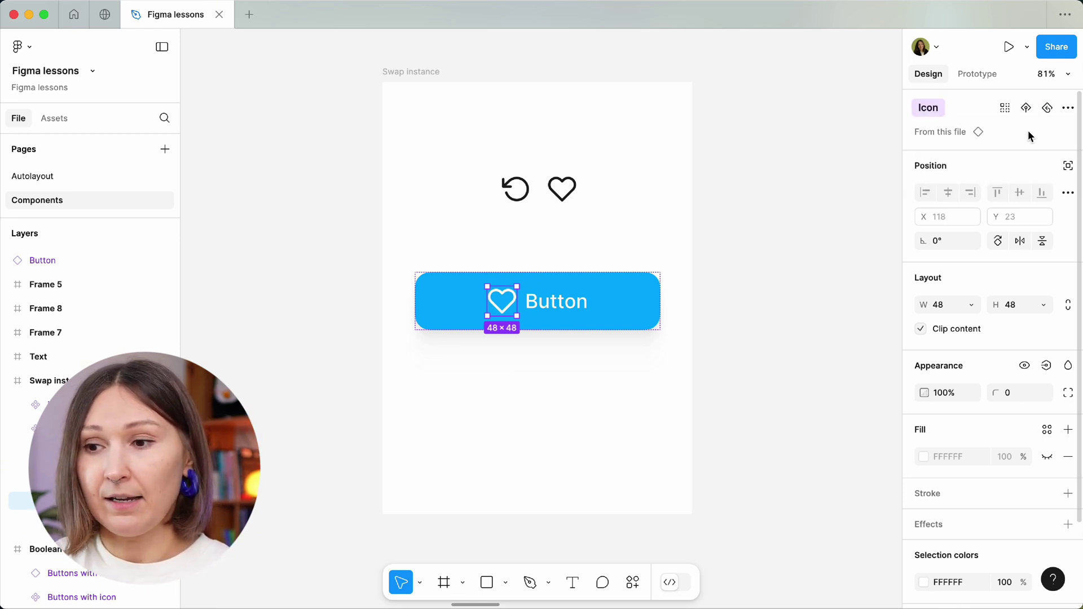
click(723, 292)
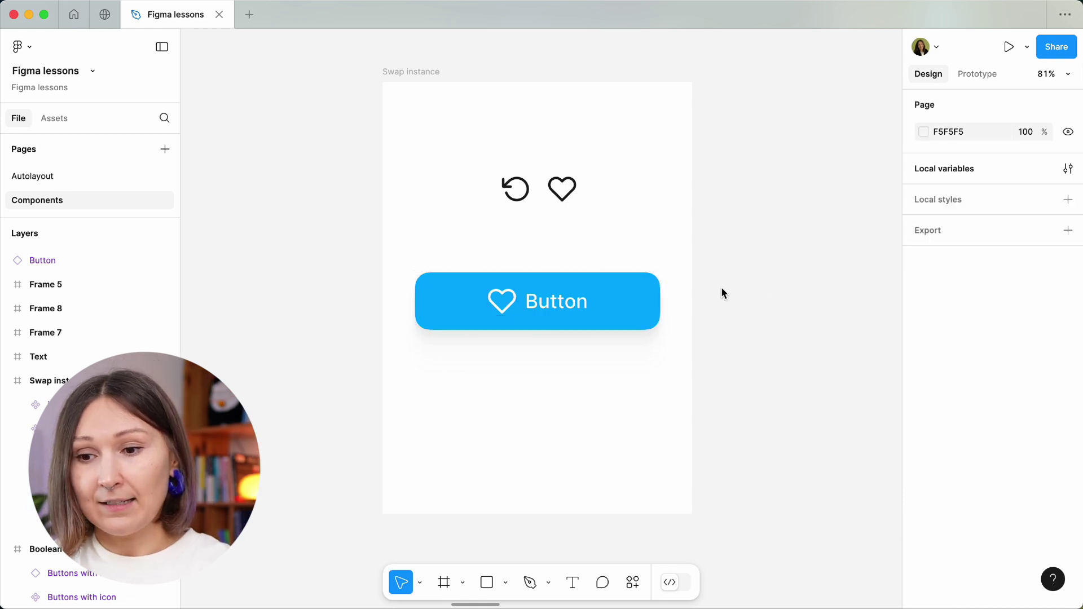
Place an instance of the button below the main component and swap its Icon to icon/Rotate from the preferred values.
click(638, 292)
drag(615, 297, 620, 394)
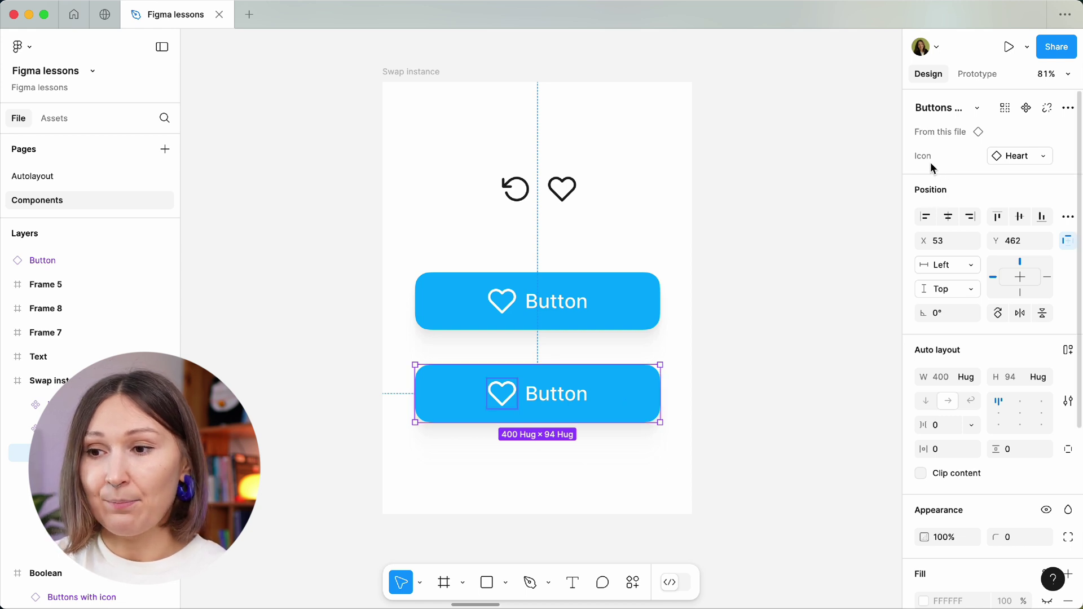
click(1018, 157)
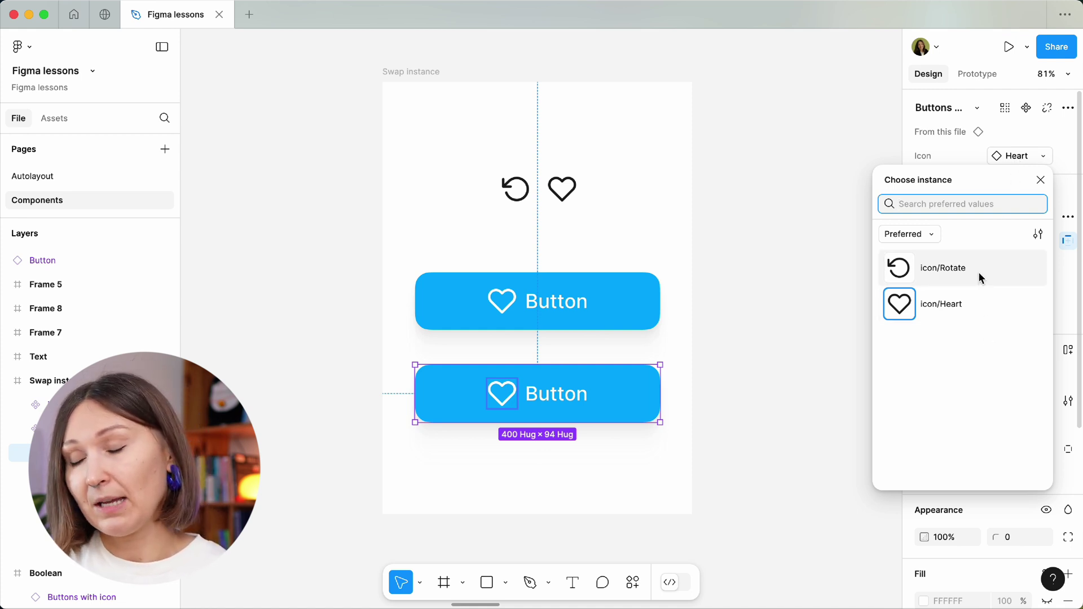
click(936, 240)
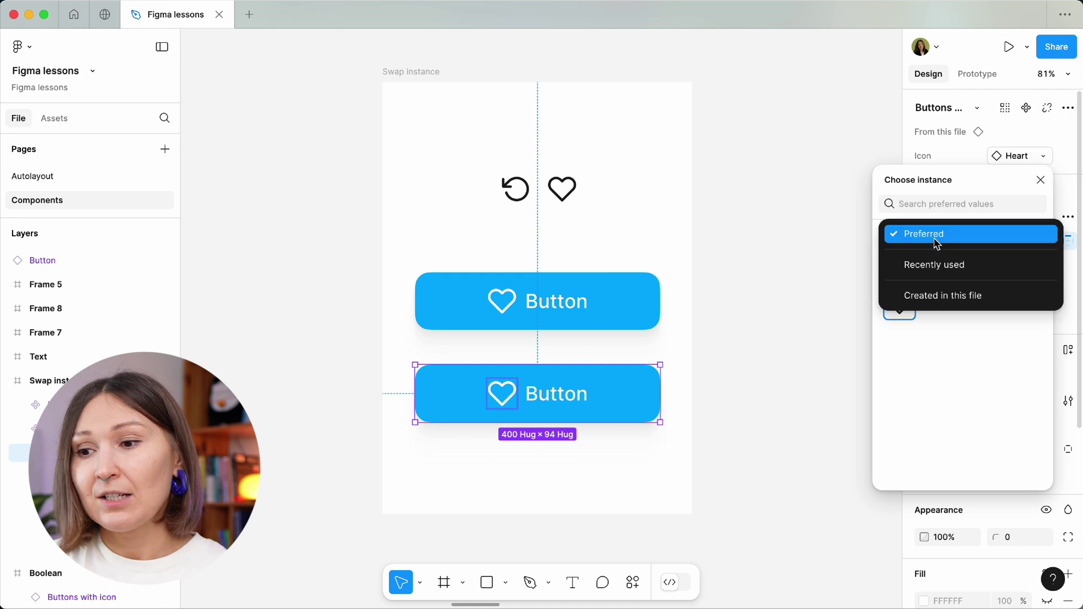
click(948, 299)
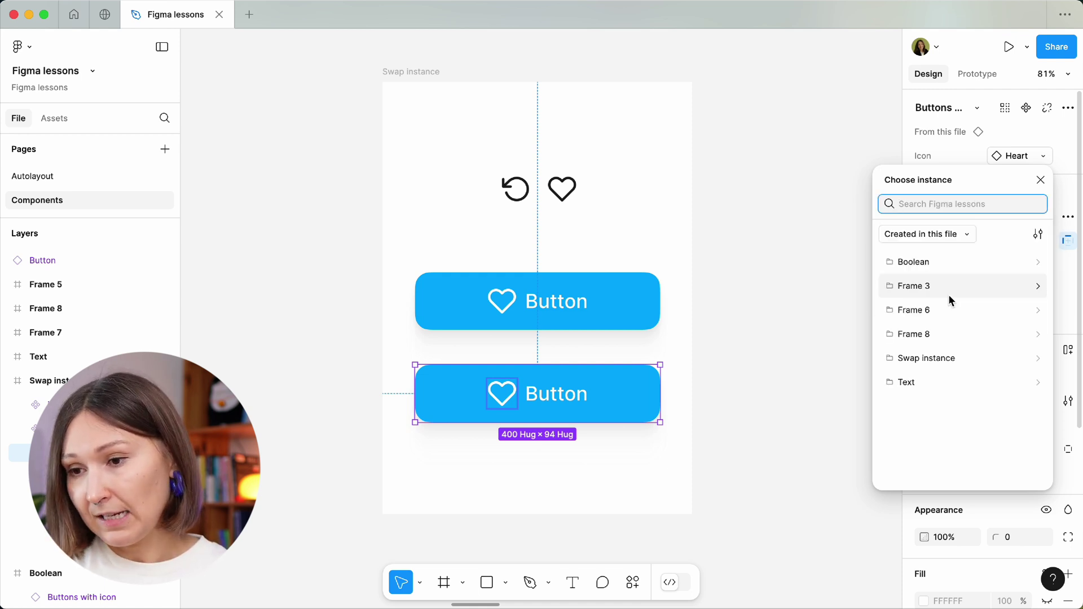
click(926, 234)
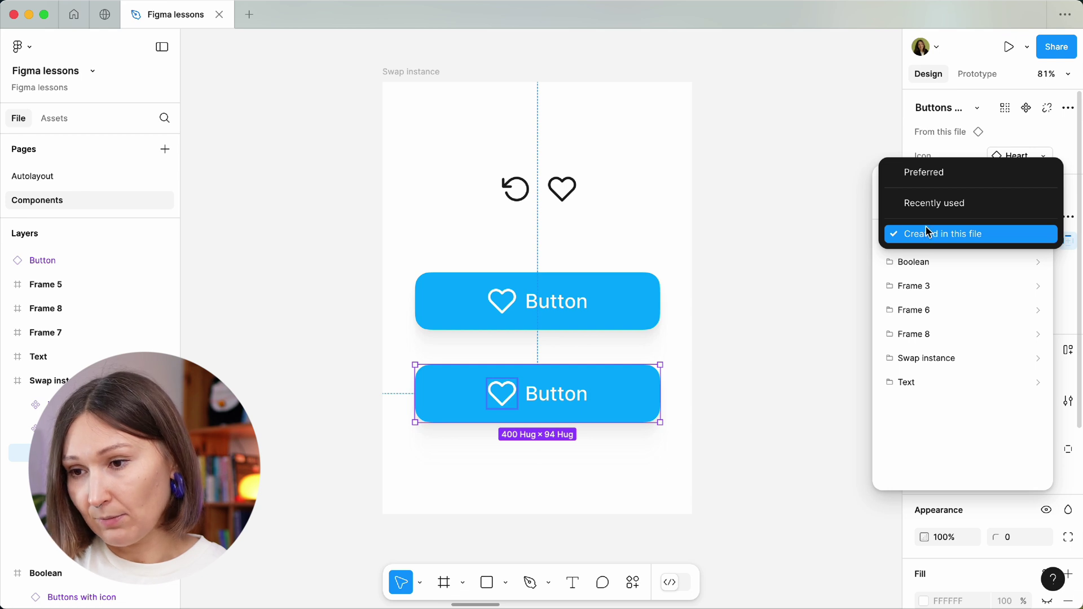
click(925, 172)
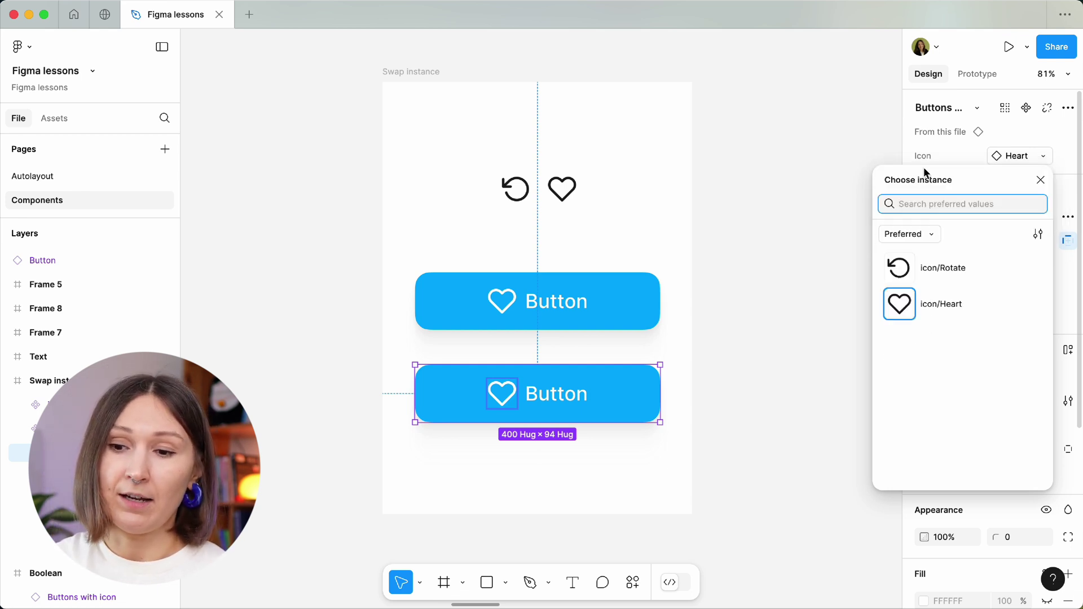
click(925, 275)
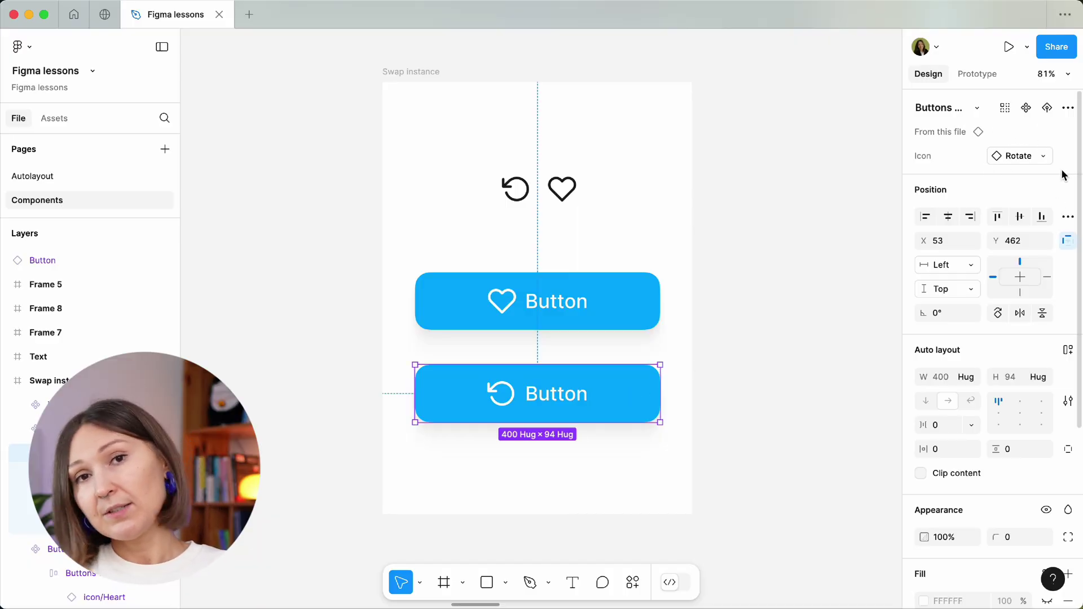
Inspect the swap options of the rotate icon nested in the lower button instance and close them.
double_click(492, 394)
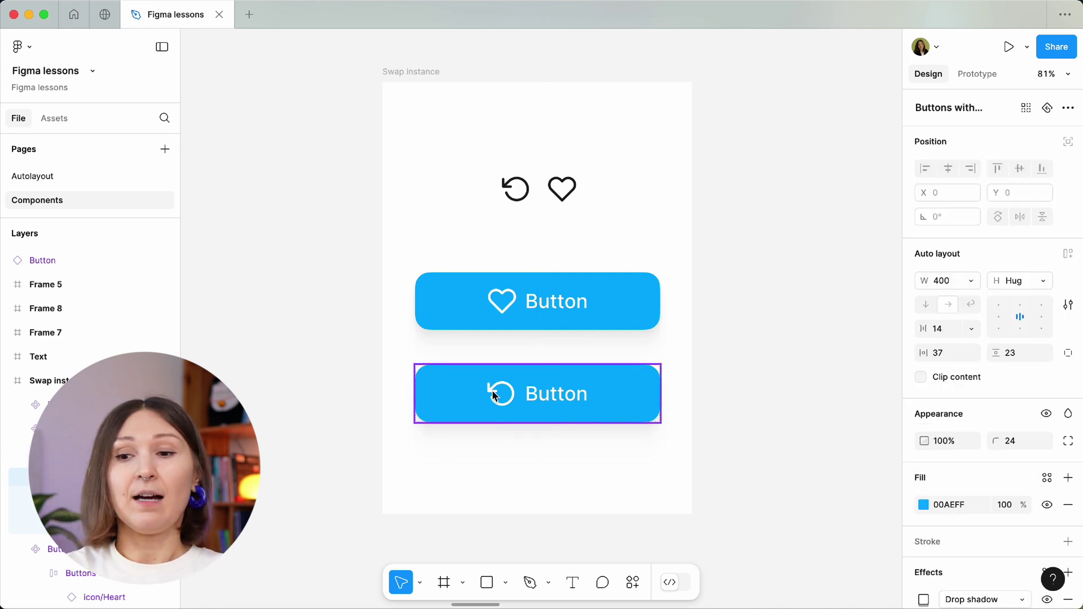
click(493, 395)
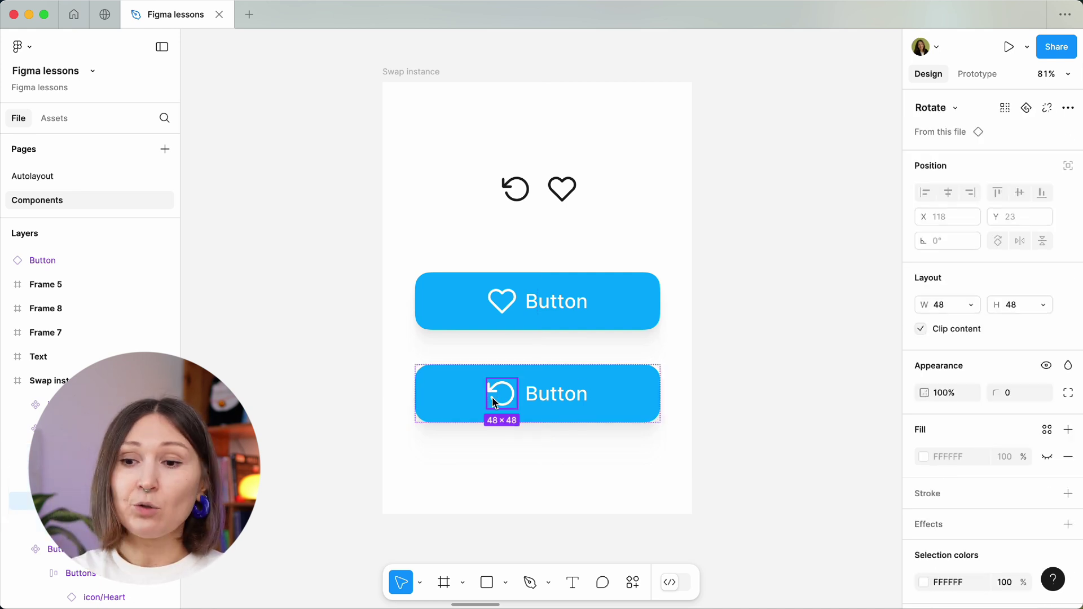
click(932, 107)
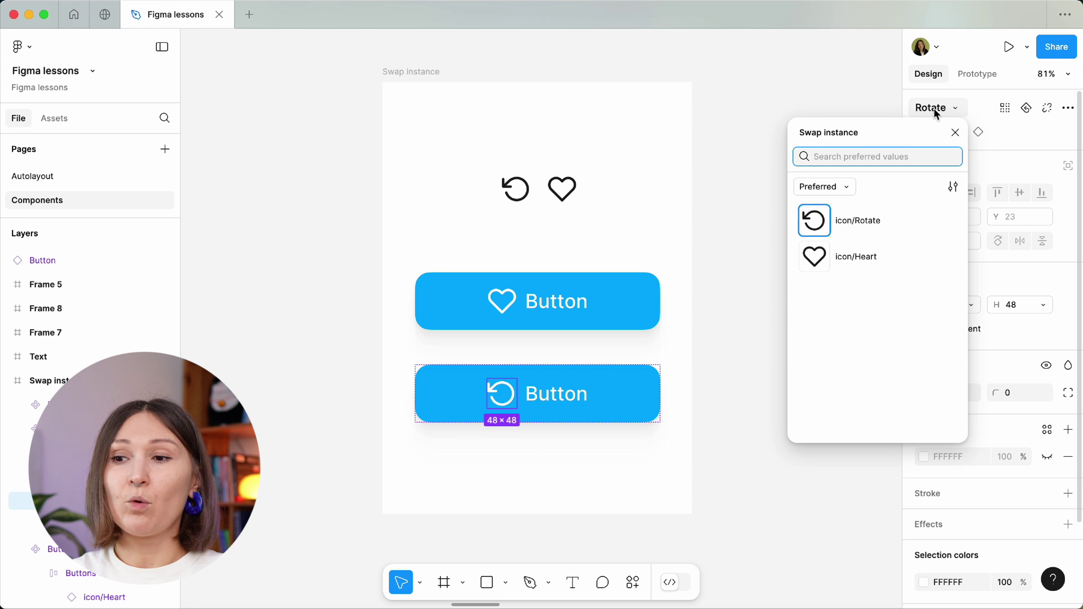
click(933, 107)
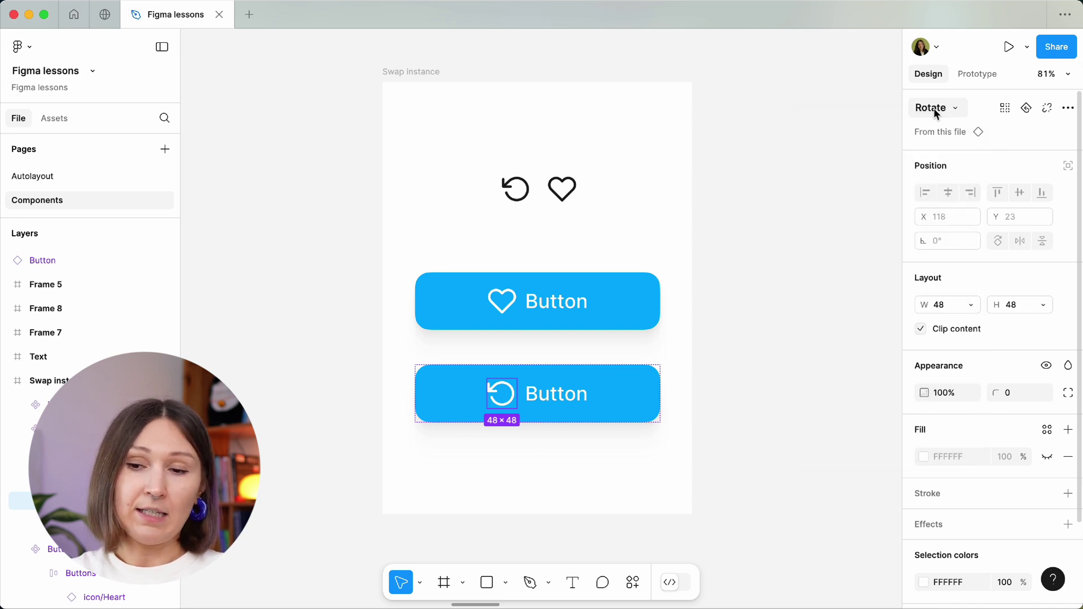